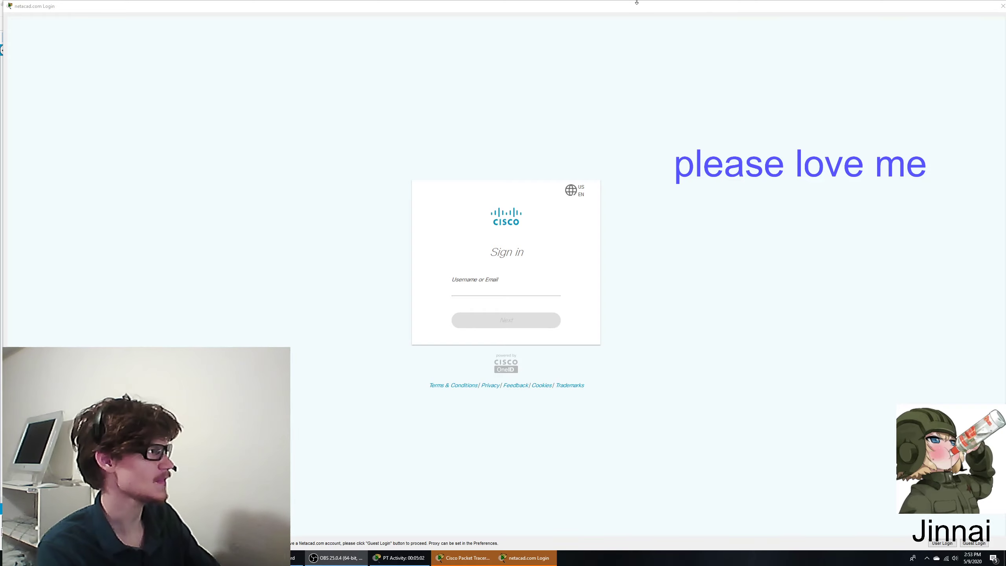
# Step: Dismiss the Netacad.com login window without signing in and cancel the exit prompt so the Switch Security Configuration file stays open
pyautogui.click(260, 9)
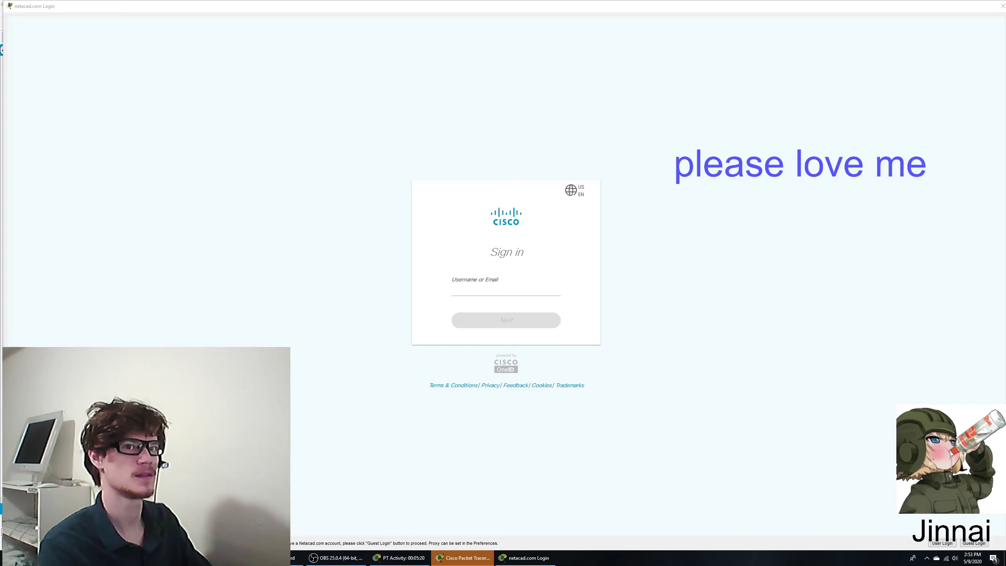
pyautogui.click(635, 307)
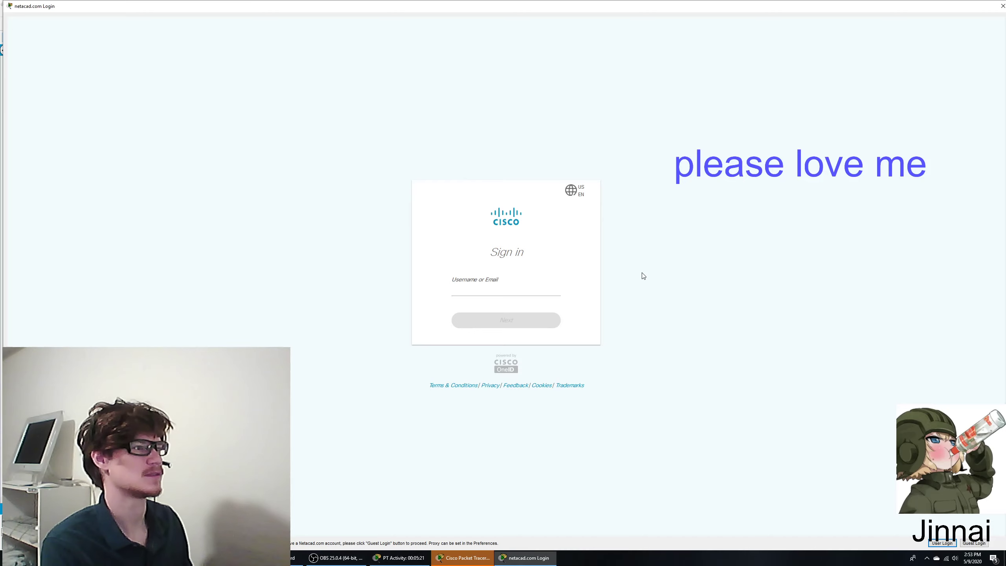
pyautogui.click(1002, 6)
pyautogui.click(554, 285)
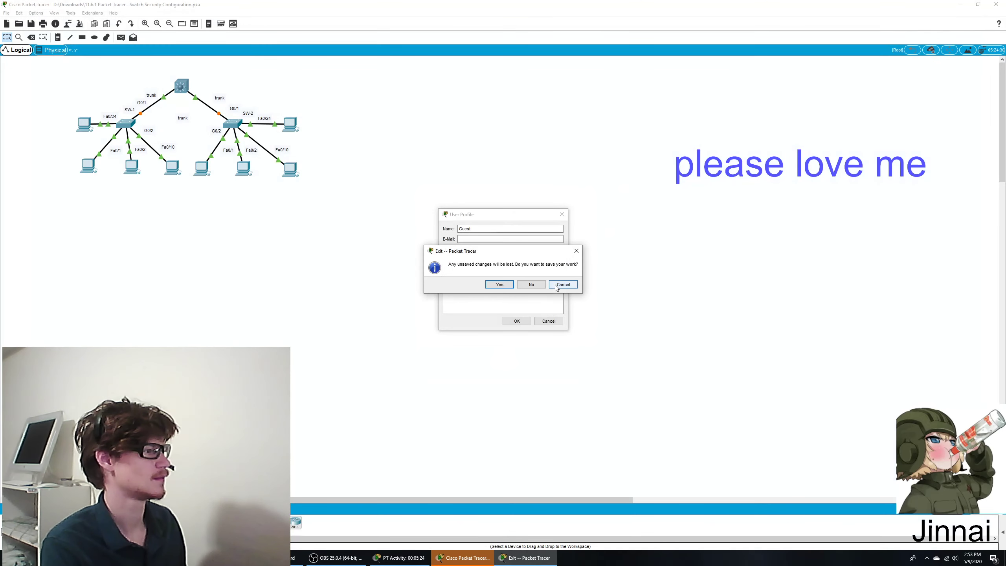
pyautogui.click(574, 286)
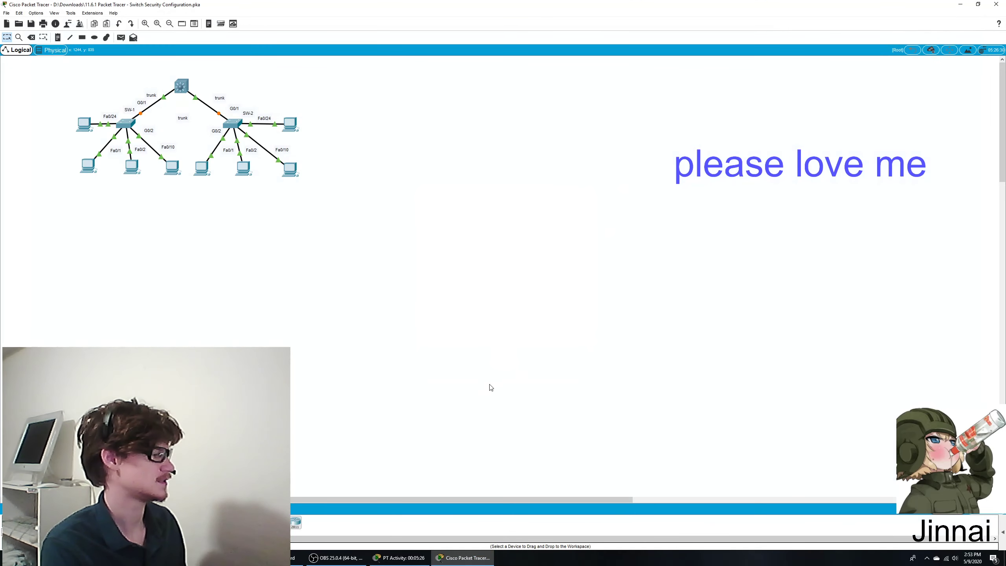
# Step: Bring up the activity instructions window and arrange it side by side with the topology workspace
pyautogui.click(399, 558)
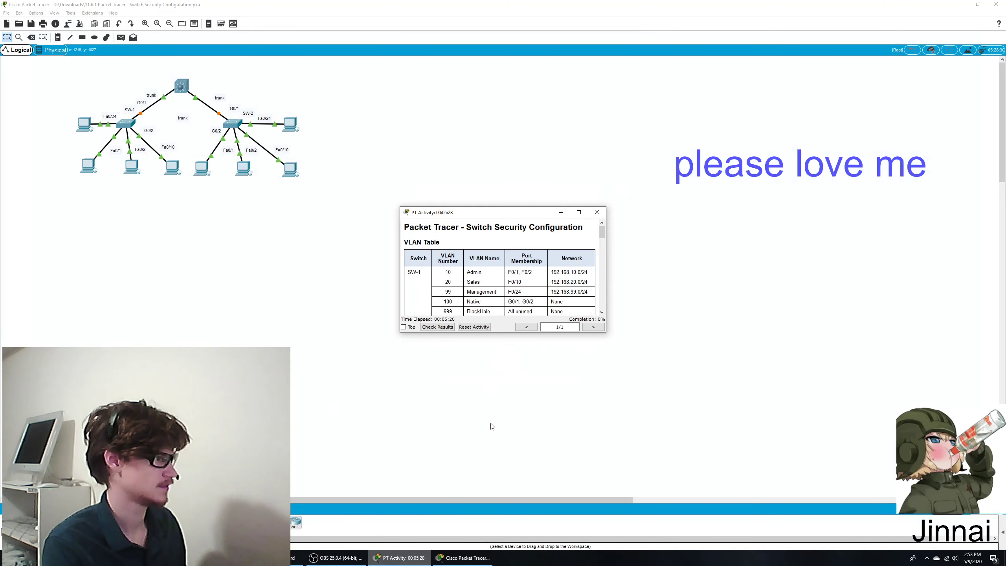
pyautogui.moveTo(477, 216); pyautogui.dragTo(1005, 35)
pyautogui.click(129, 84)
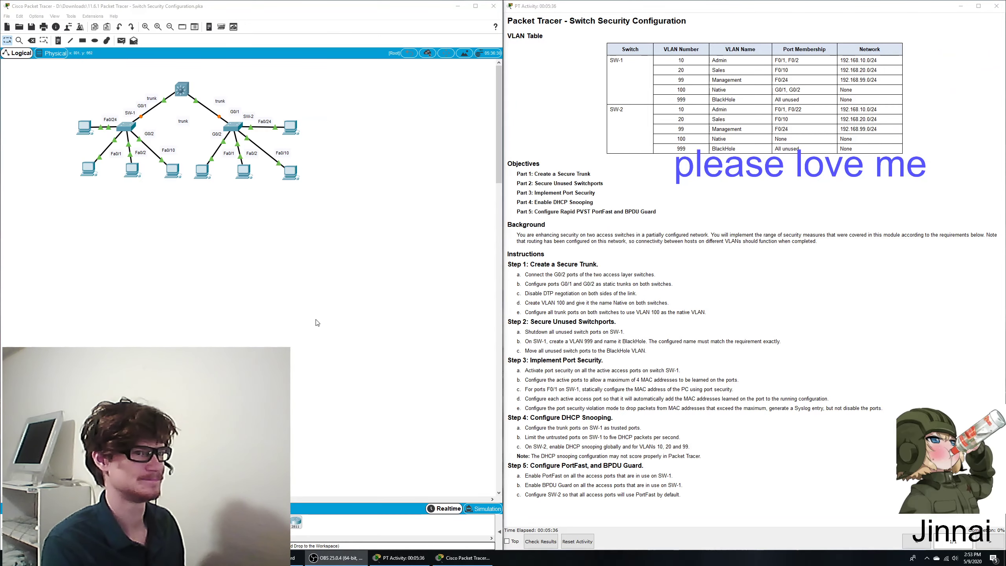
pyautogui.click(739, 222)
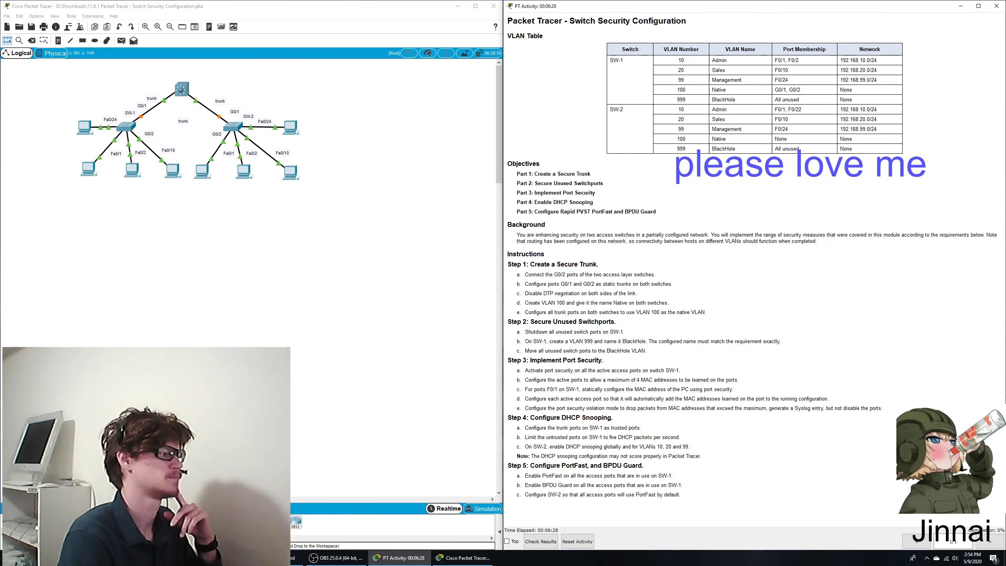
# Step: Connect GigabitEthernet0/2 on SW-2 to GigabitEthernet0/2 on SW-1 with a straight-through cable
pyautogui.click(52, 522)
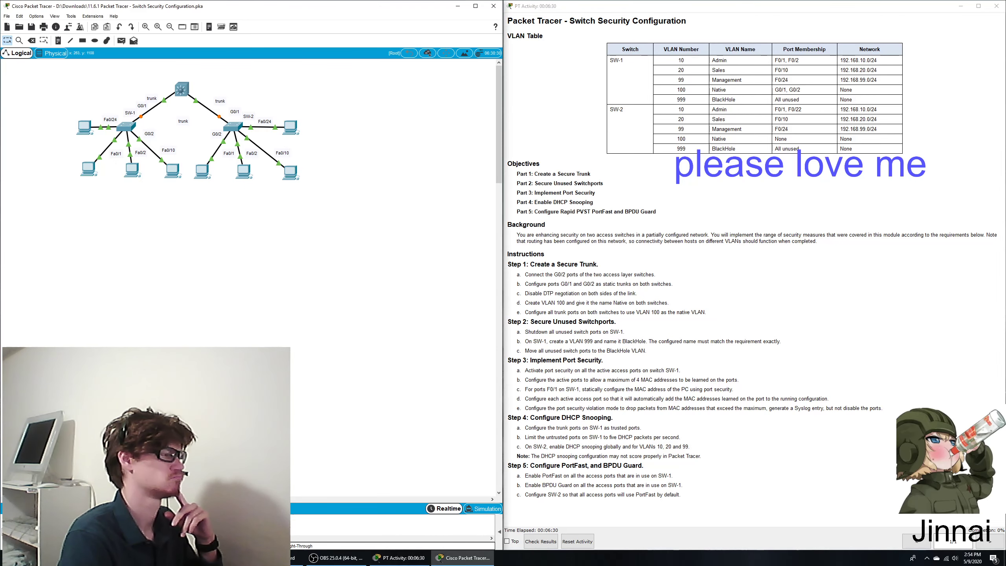
pyautogui.click(236, 128)
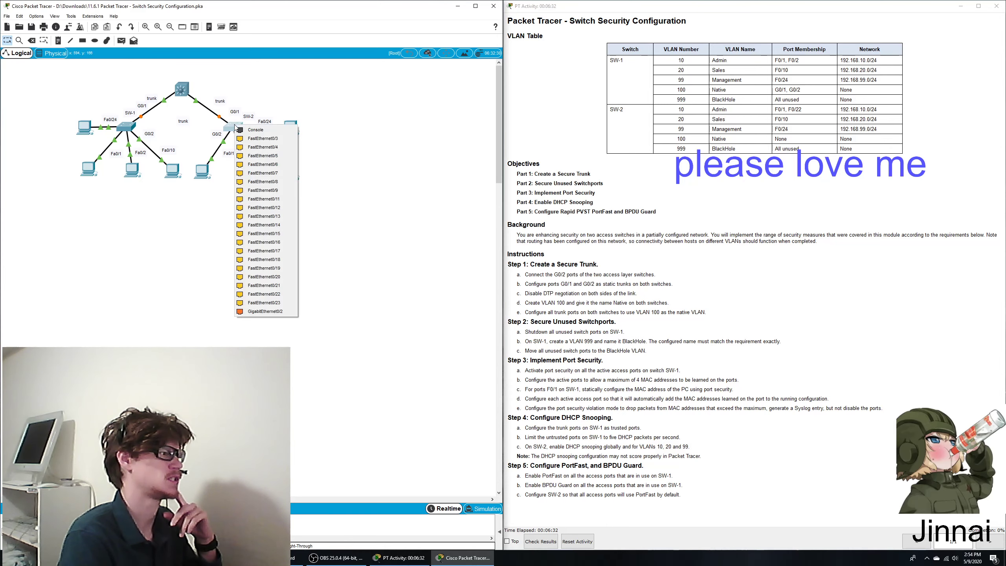
pyautogui.click(265, 311)
pyautogui.click(129, 128)
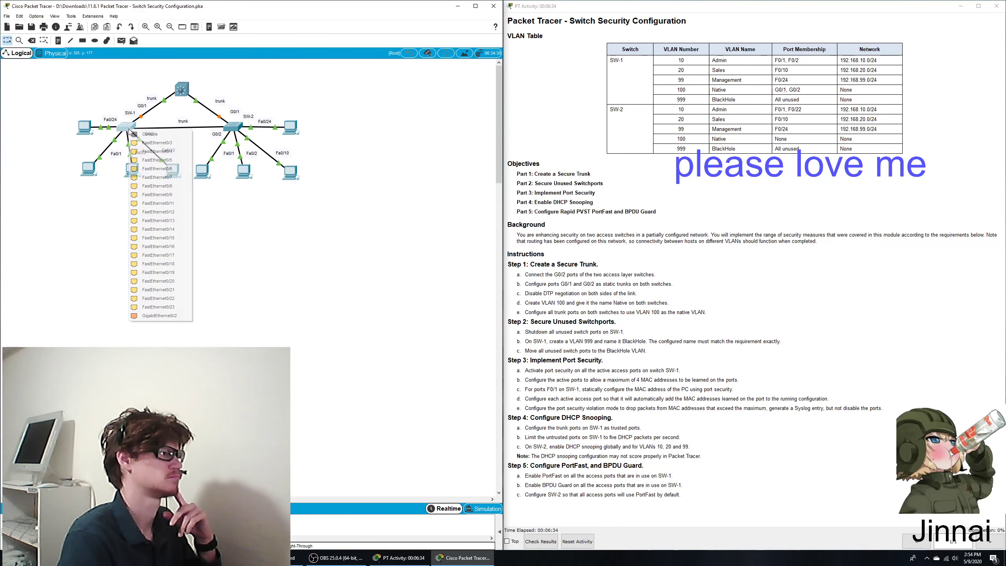
pyautogui.click(178, 317)
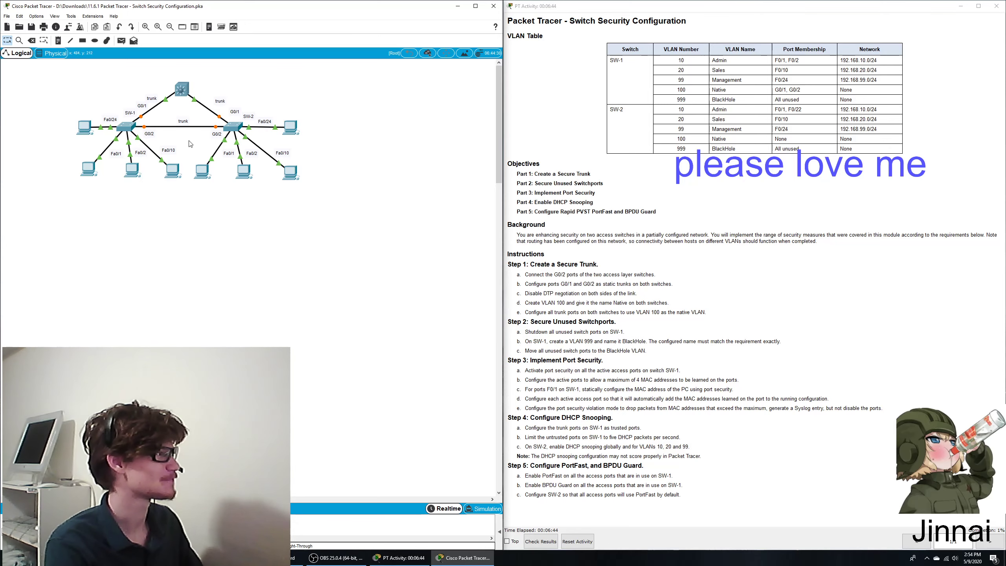
# Step: Open the SW-2 command line over the topology workspace and enter global configuration mode with en and conf t
pyautogui.click(536, 286)
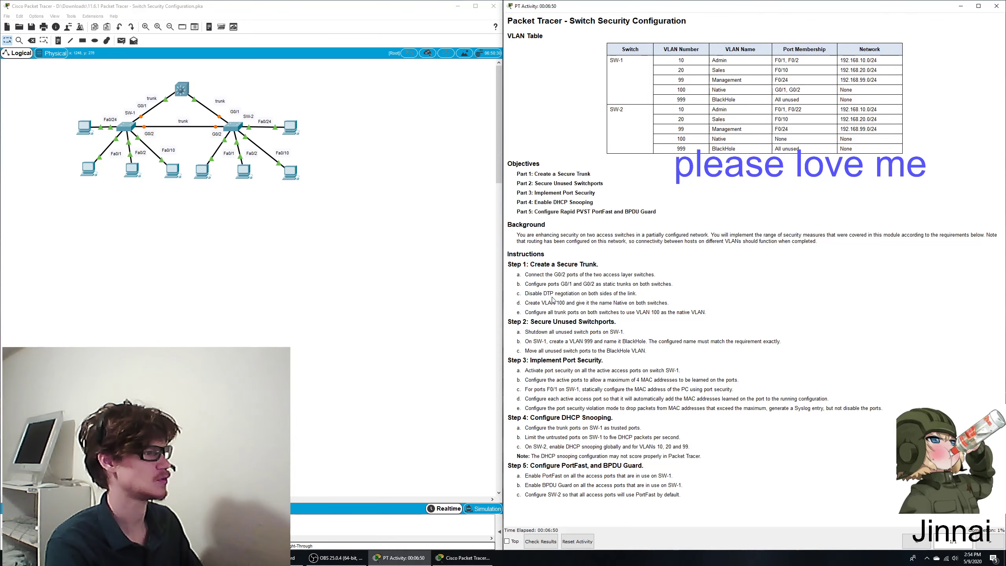
pyautogui.click(229, 129)
pyautogui.press('Return')
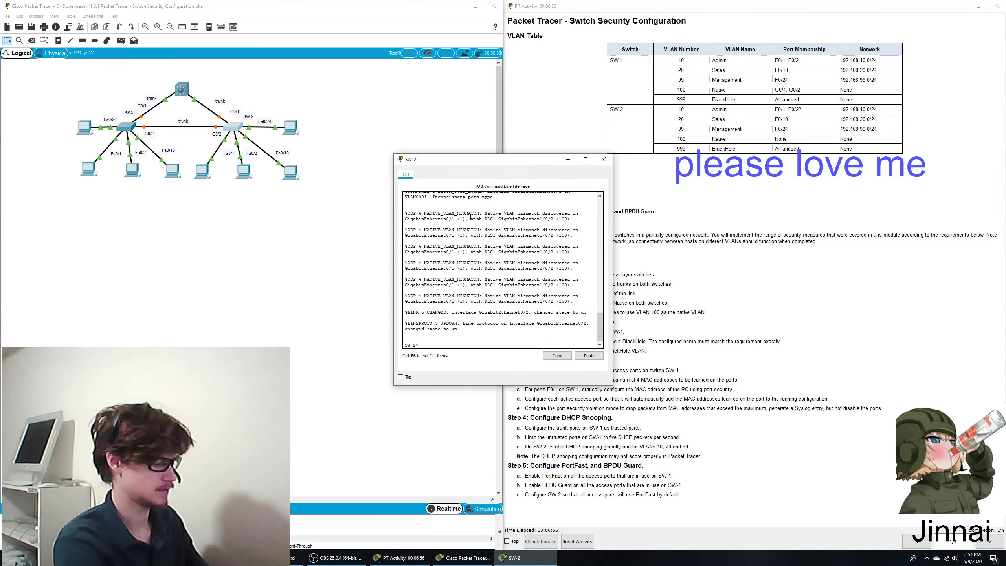
pyautogui.write('en')
pyautogui.press('Return')
pyautogui.moveTo(536, 162); pyautogui.dragTo(420, 196)
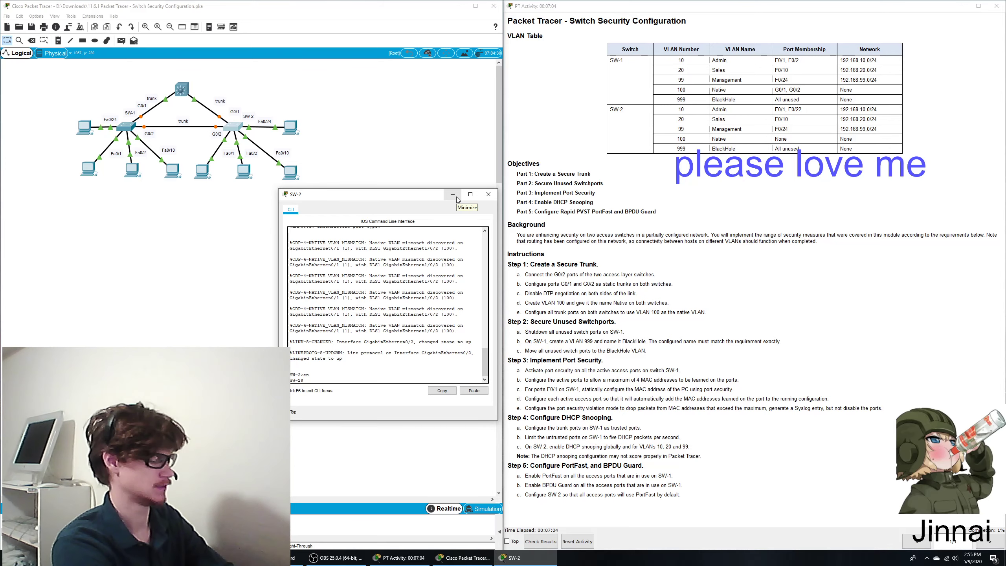
pyautogui.write('t')
pyautogui.press('Return')
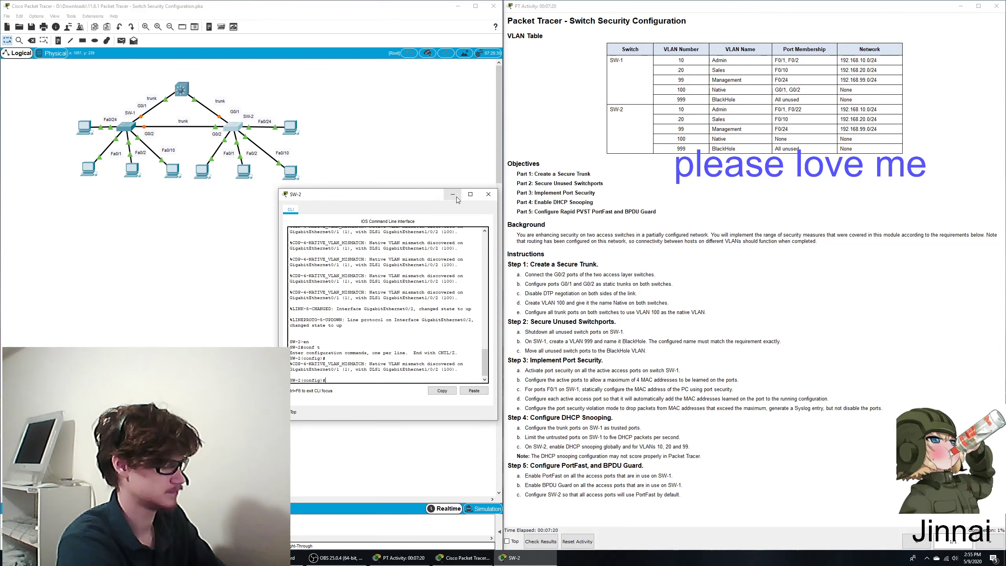
# Step: Enter interface range configuration on SW-2 for both gigabit ports with int range g0/1 - 2
pyautogui.write('swi')
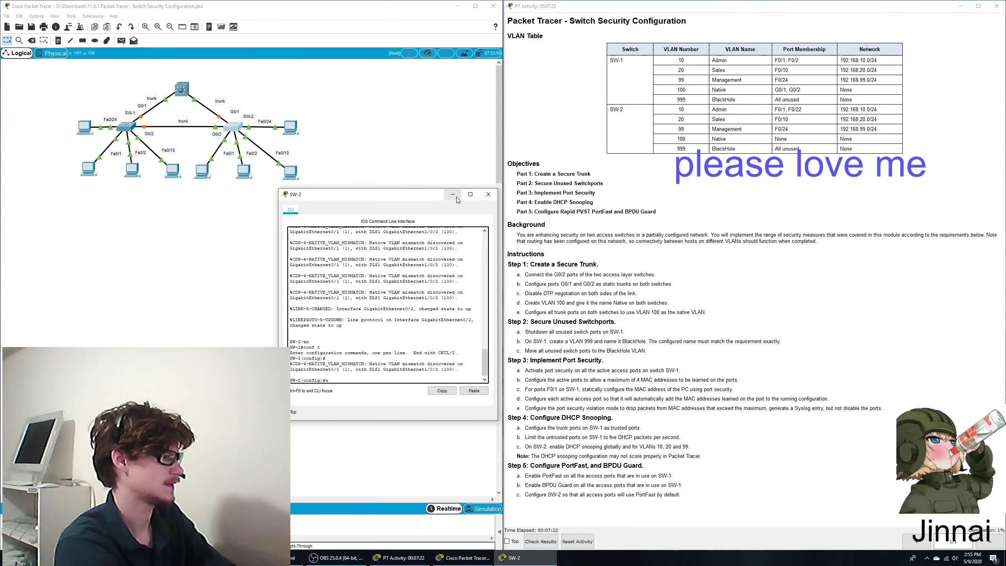
pyautogui.press('BackSpace')
pyautogui.write('int g0/')
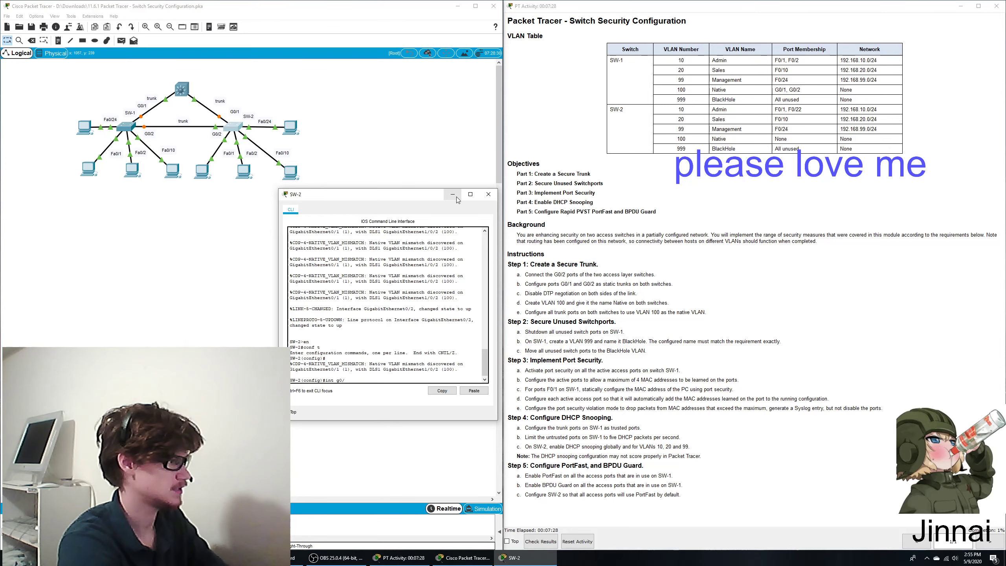
pyautogui.write('1 - 2')
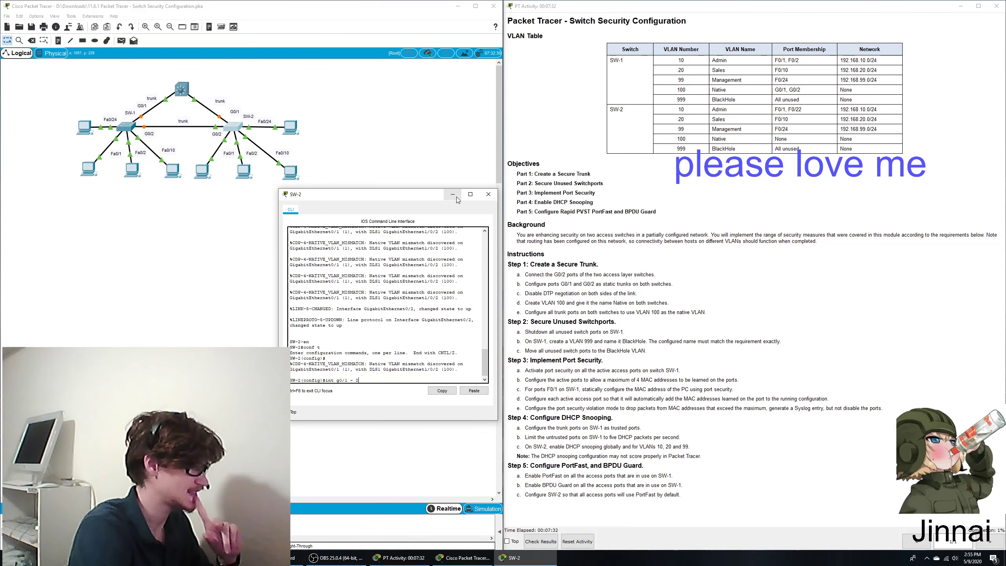
pyautogui.press('Left')
pyautogui.press('Left')
pyautogui.press('Left')
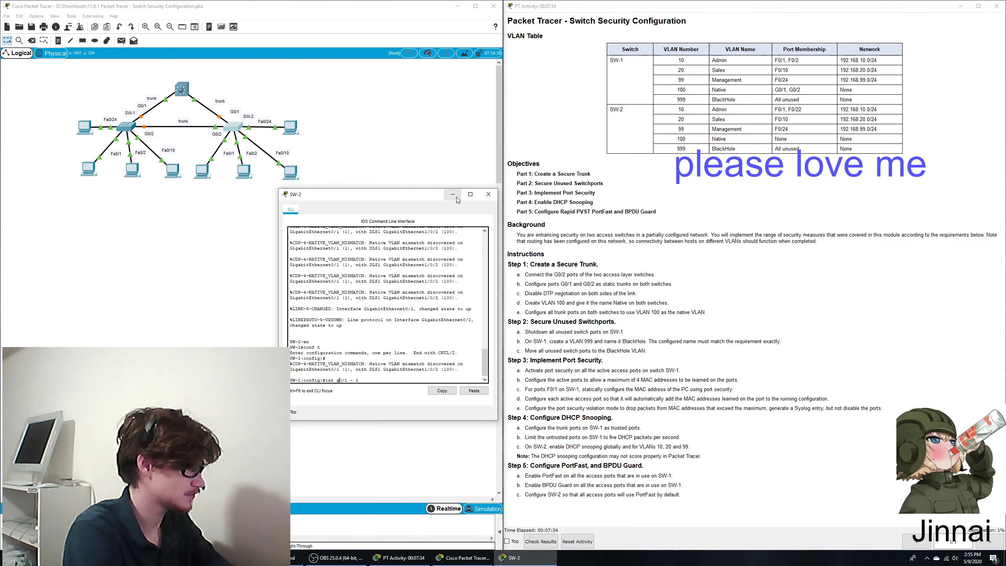
pyautogui.press('Left')
pyautogui.press('Left')
pyautogui.press('Left')
pyautogui.press('Left')
pyautogui.press('Left')
pyautogui.write('range')
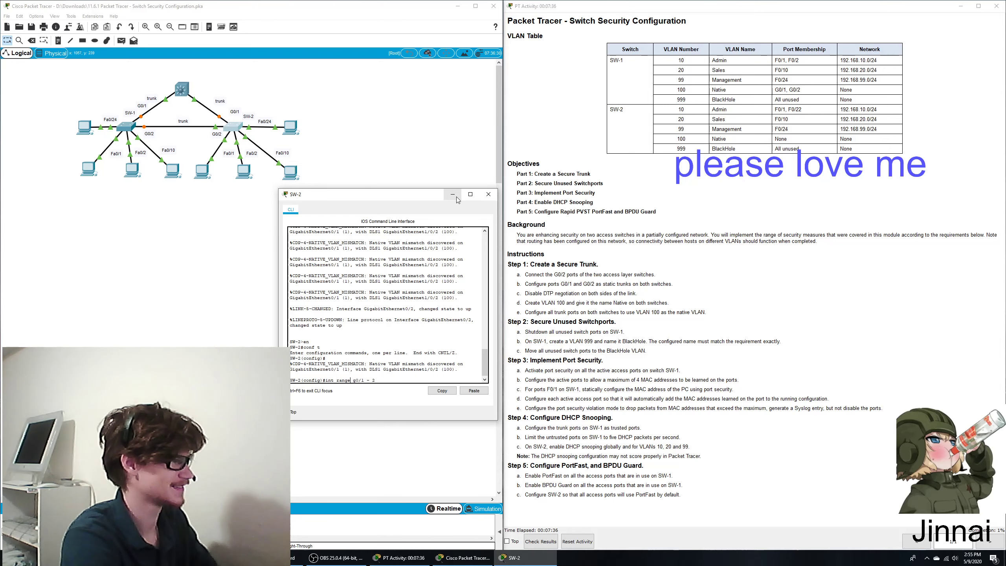
pyautogui.press('Return')
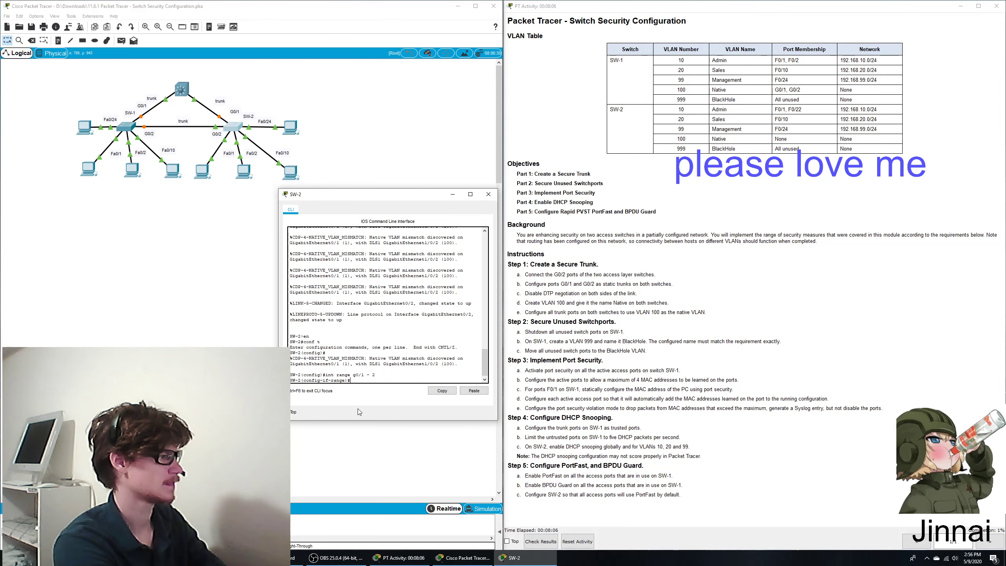
# Step: Make SW-2's G0/1 and G0/2 ports static trunks with switchport mode trunk
pyautogui.write('sw')
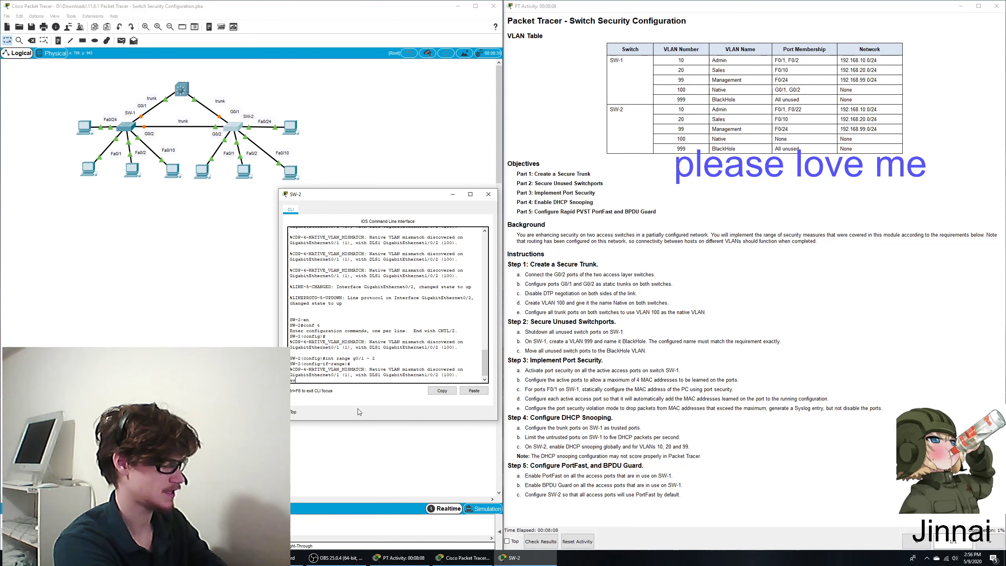
pyautogui.write('itchpo')
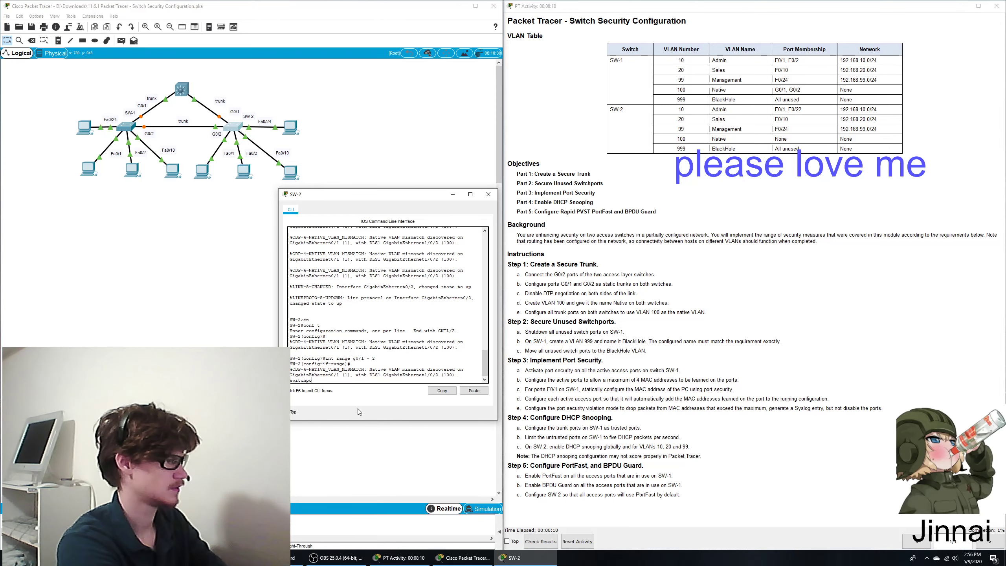
pyautogui.write('rt ')
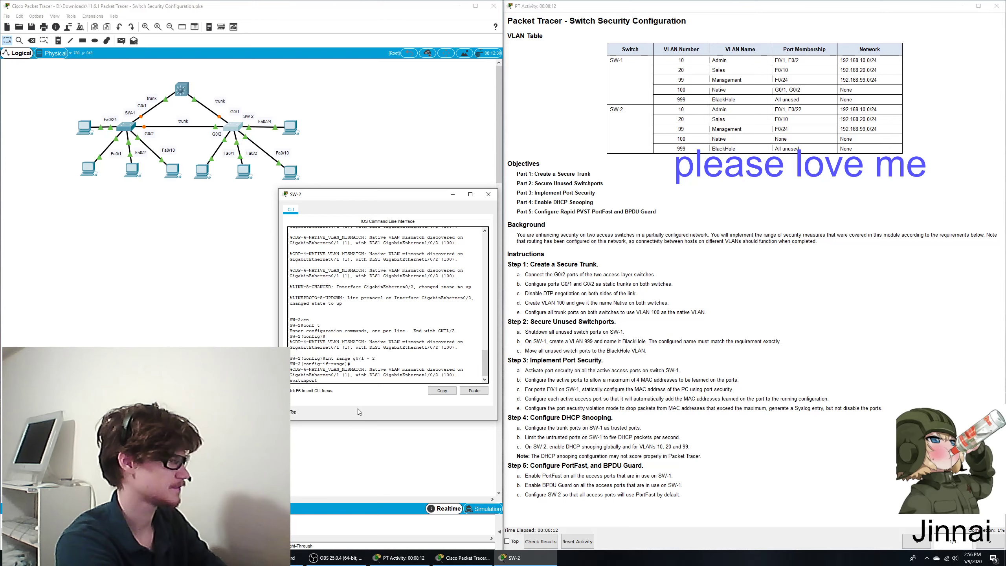
pyautogui.write('mode tru')
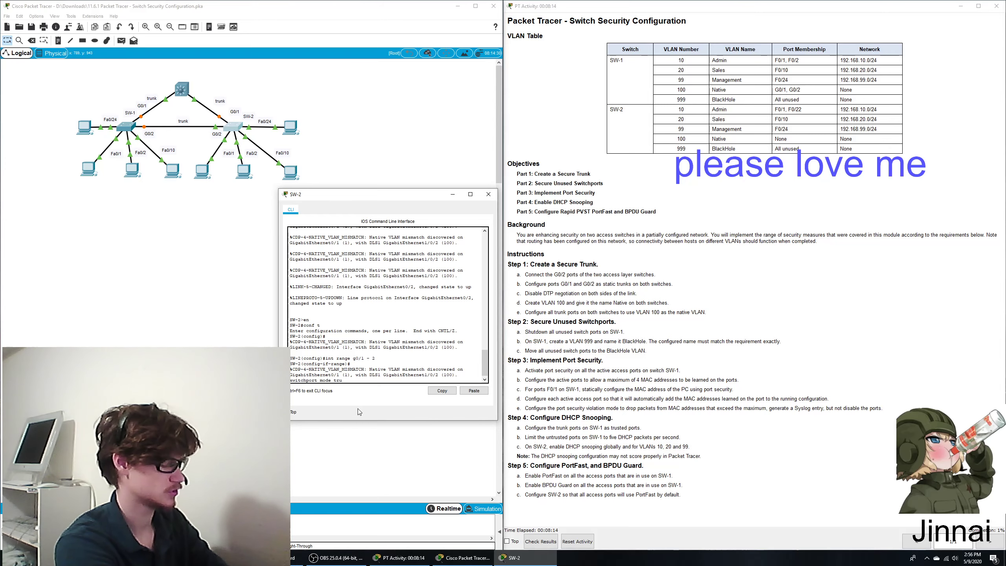
pyautogui.write('nk')
pyautogui.press('Return')
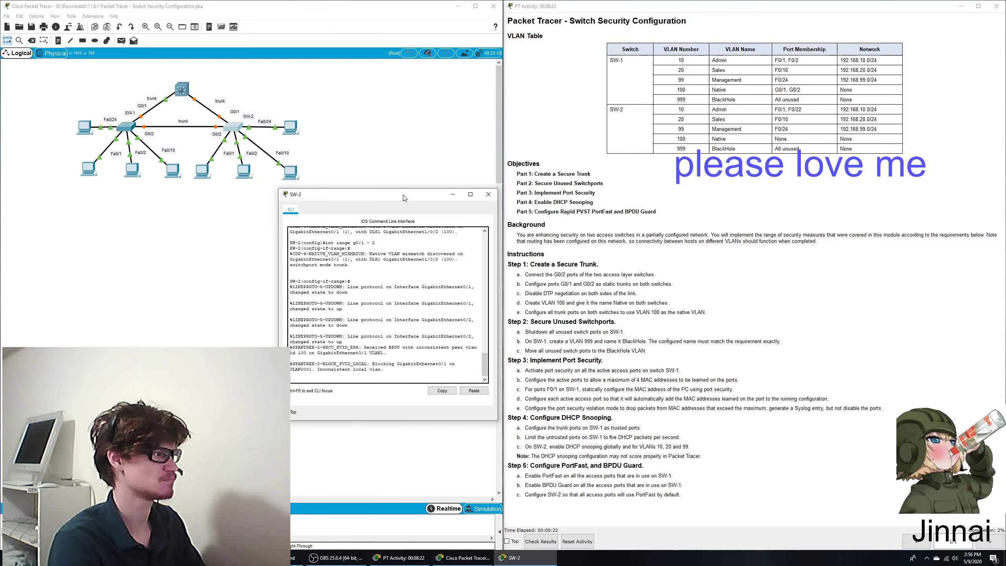
# Step: Put the SW-2 window away, open the SW-1 command line and enter global configuration mode with en and conf t
pyautogui.moveTo(404, 197); pyautogui.dragTo(357, 191)
pyautogui.click(442, 187)
pyautogui.click(128, 127)
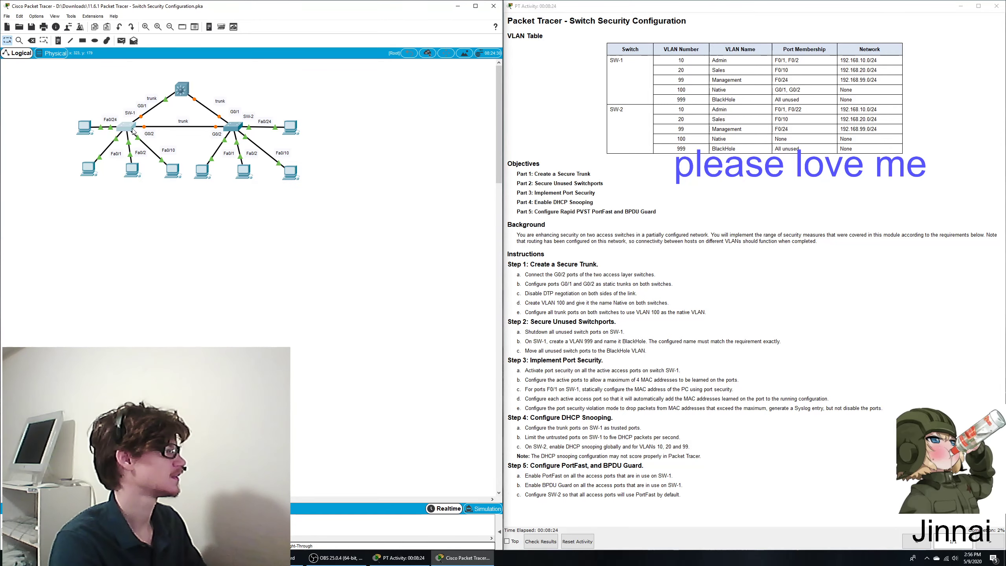
pyautogui.press('Return')
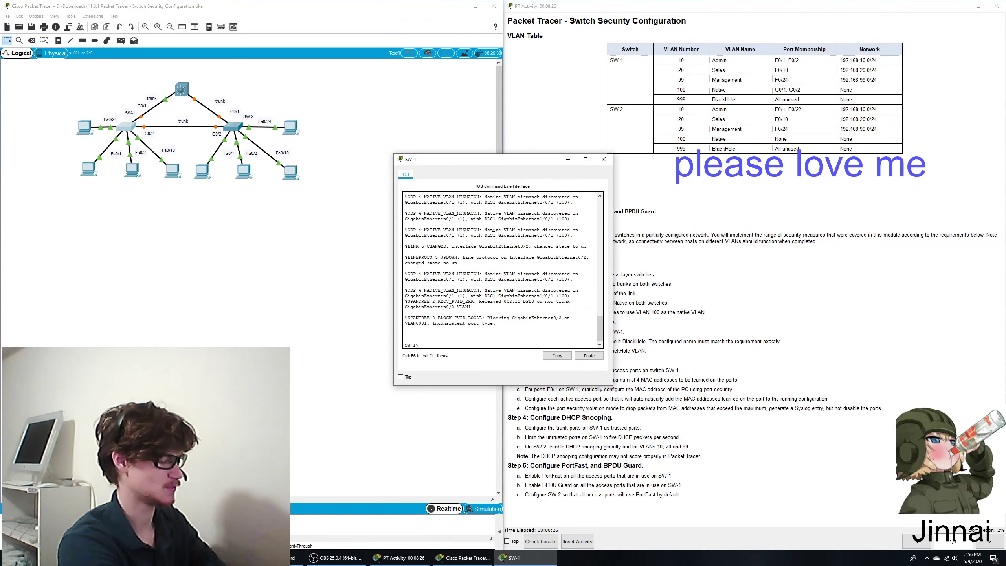
pyautogui.write('en')
pyautogui.press('Return')
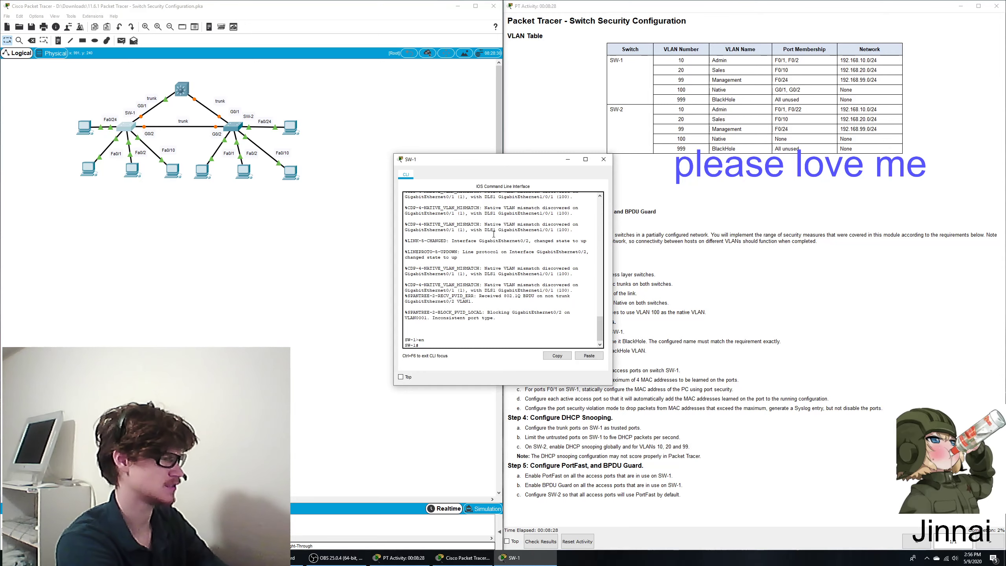
pyautogui.write('conf t')
pyautogui.press('Return')
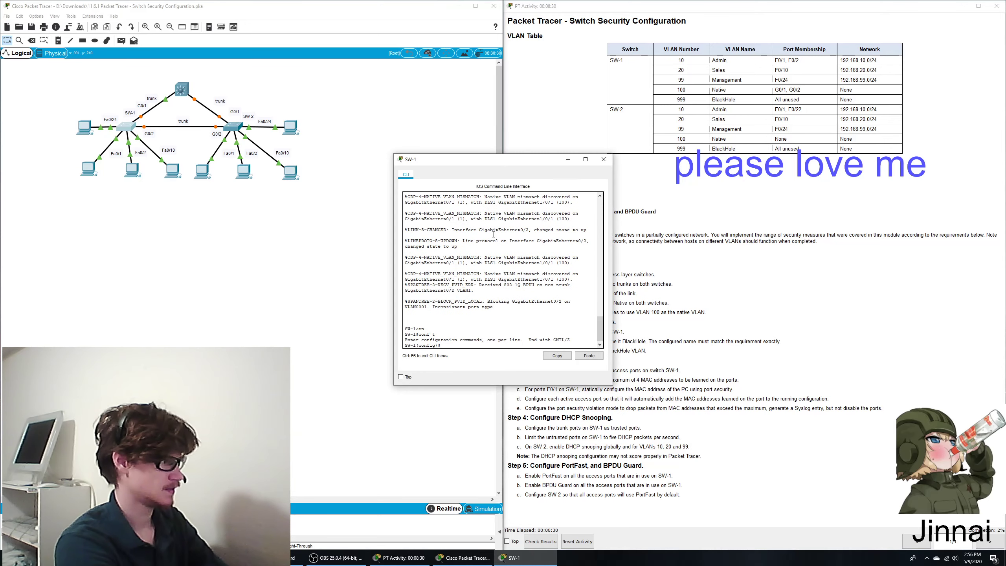
# Step: Enter interface range configuration on SW-1 for both gigabit ports with int range g0/1 - 2
pyautogui.write('int fr')
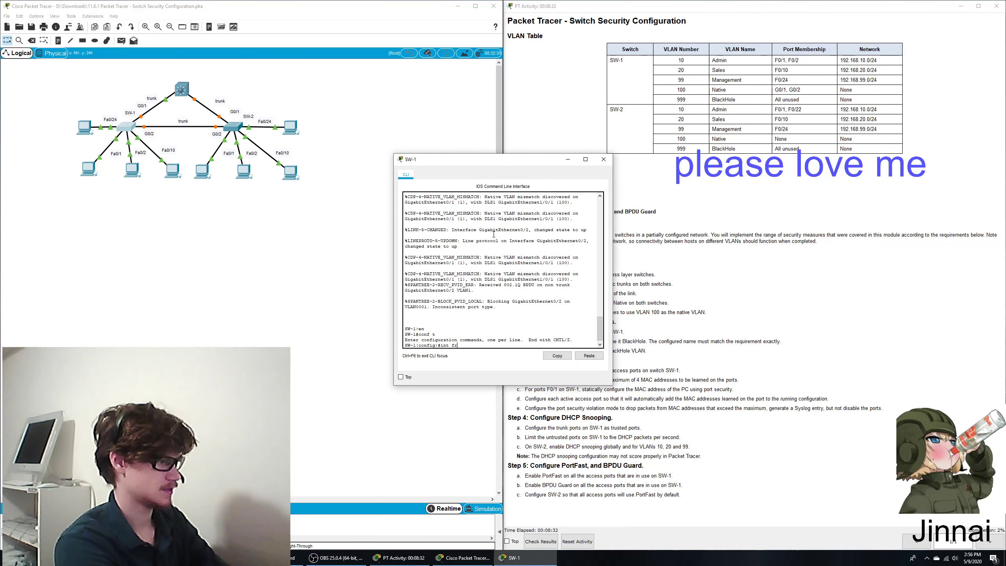
pyautogui.press('BackSpace')
pyautogui.press('BackSpace')
pyautogui.write('range g0/')
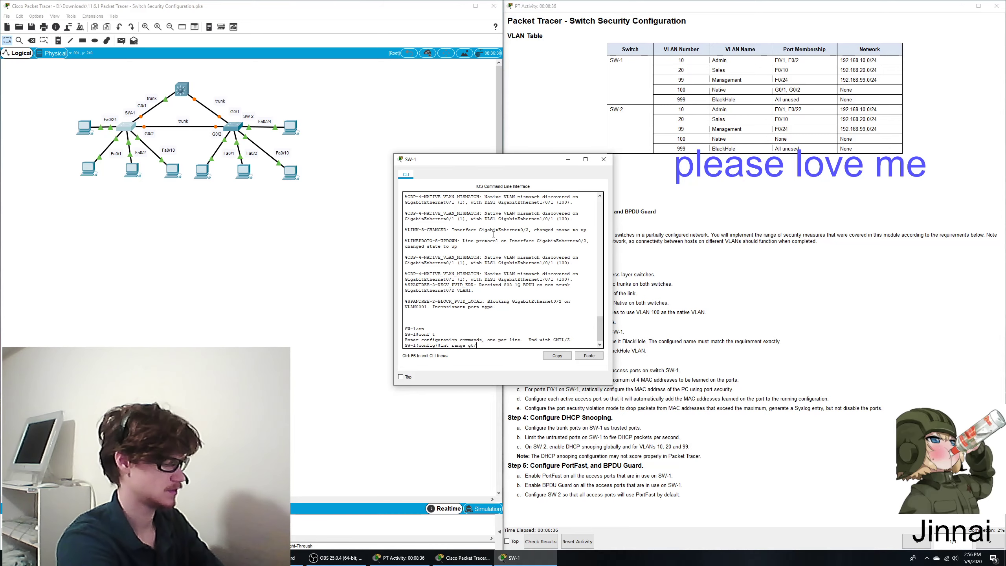
pyautogui.write('1 - 2')
pyautogui.press('Return')
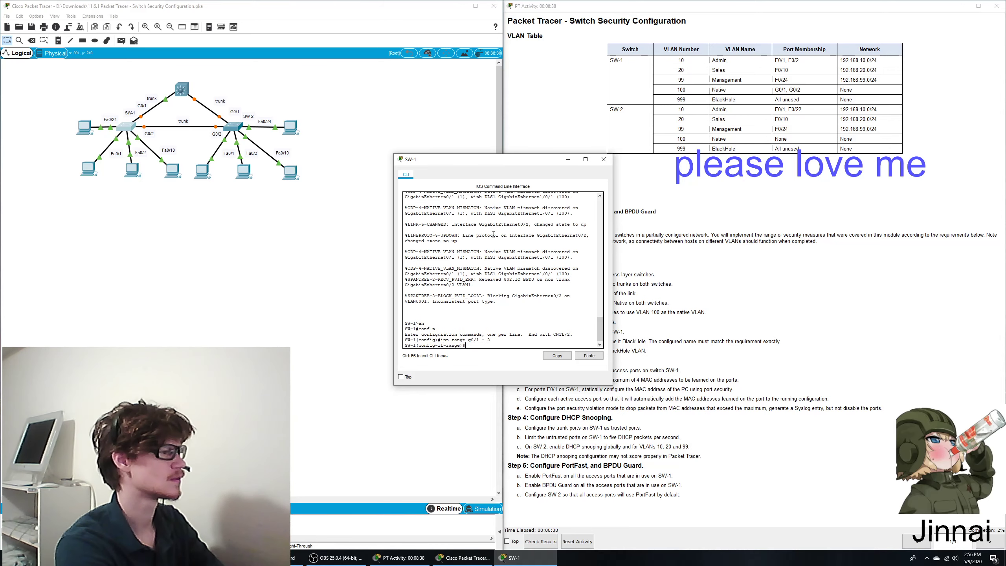
# Step: Make SW-1's G0/1 and G0/2 ports static trunks with switchport mode trunk and move the SW-1 window off the activity instructions
pyautogui.write('switc')
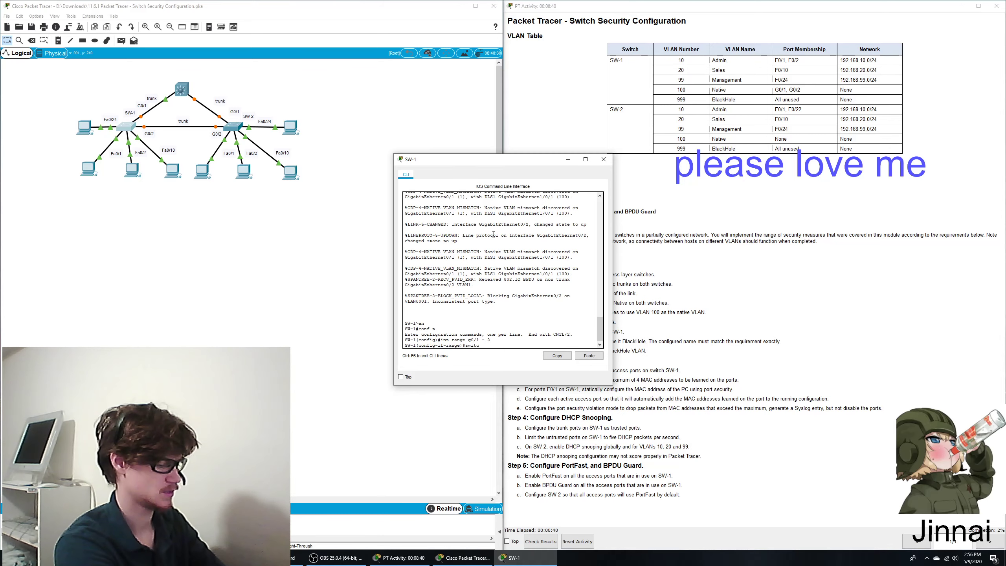
pyautogui.write('hport mode')
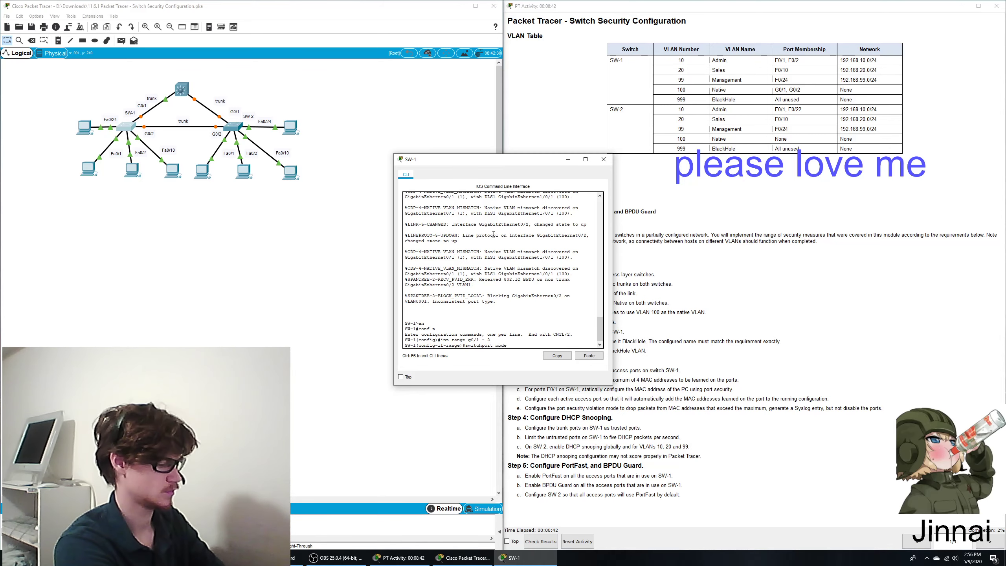
pyautogui.write(' trunk')
pyautogui.press('Return')
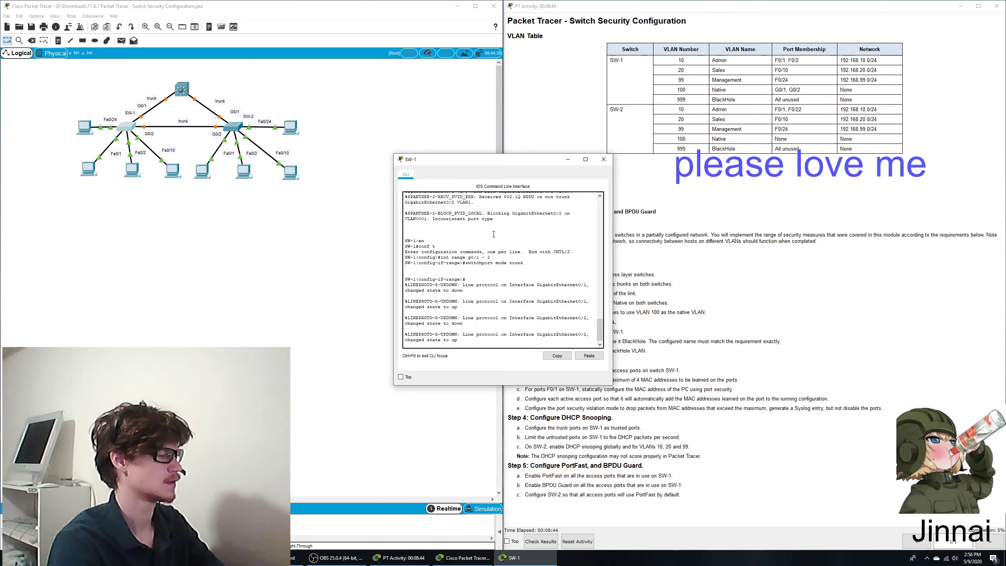
pyautogui.moveTo(521, 165); pyautogui.dragTo(230, 236)
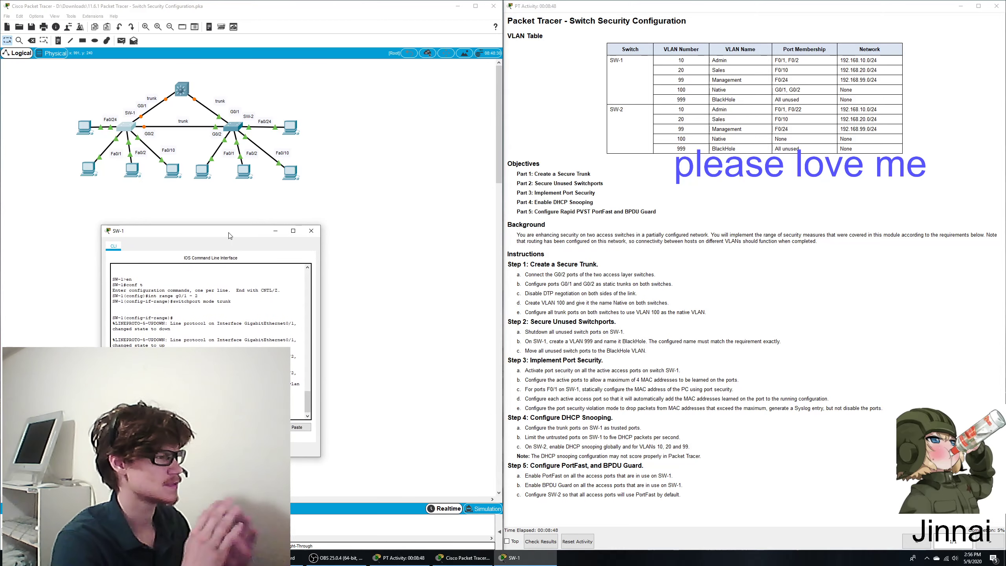
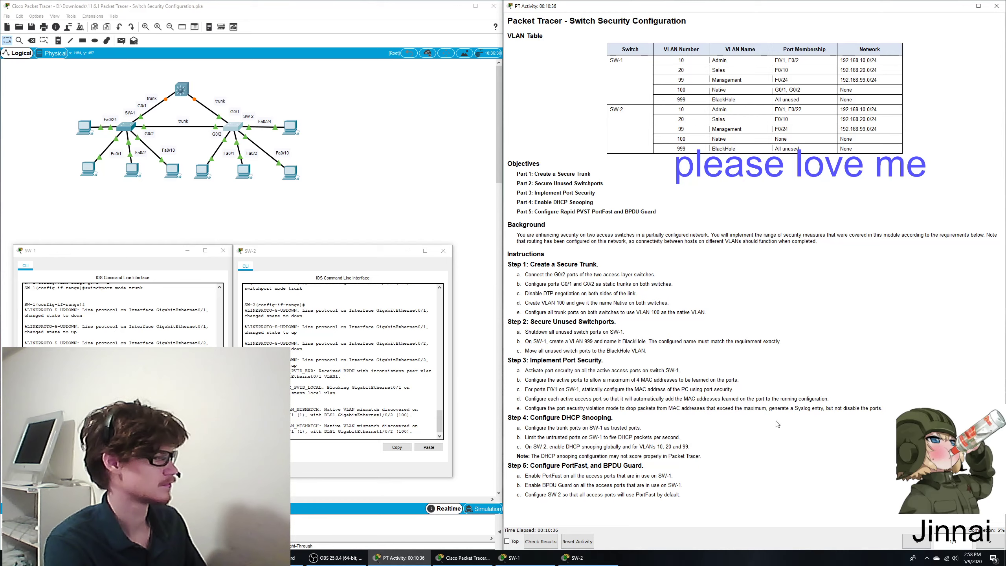
# Step: Check the activity results and review the assessment items for SW-1, moving both switch windows off the list
pyautogui.click(541, 541)
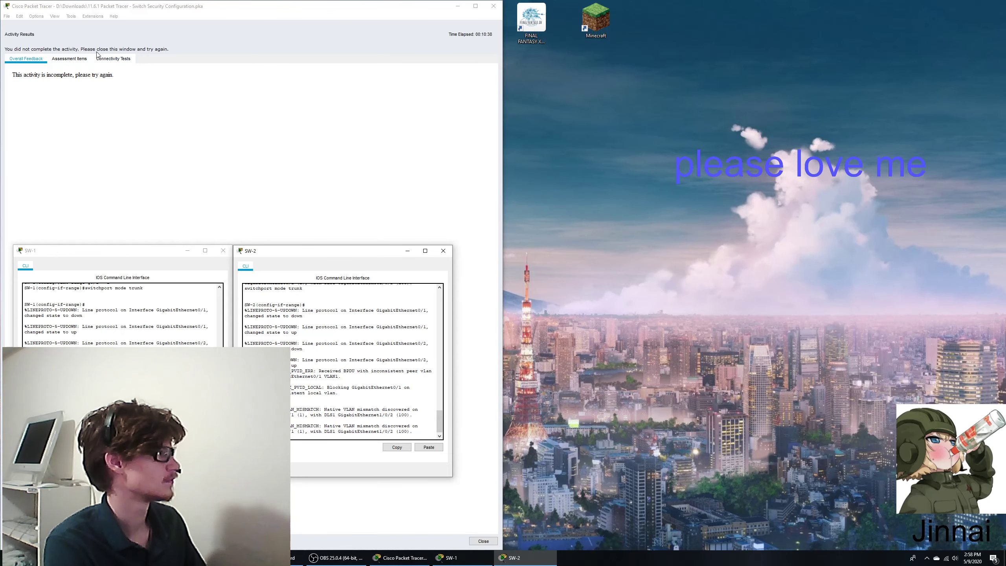
pyautogui.click(69, 59)
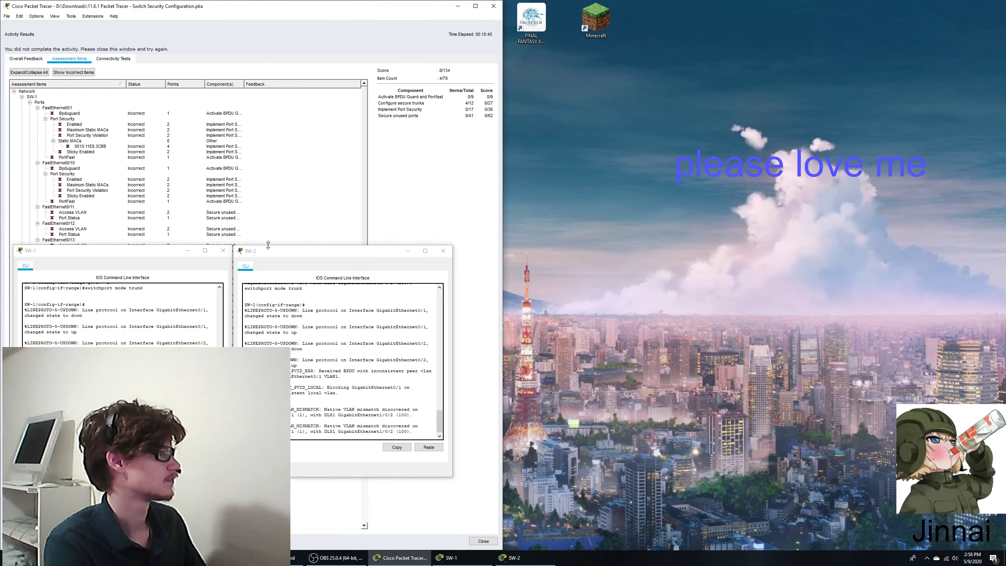
pyautogui.moveTo(277, 254); pyautogui.dragTo(668, 143)
pyautogui.moveTo(145, 250); pyautogui.dragTo(648, 276)
pyautogui.click(170, 153)
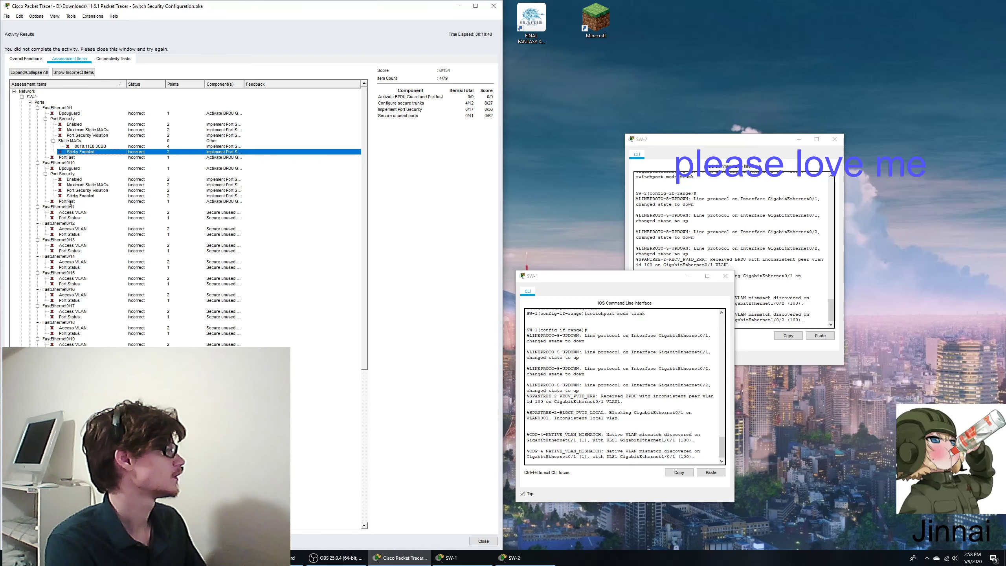
pyautogui.scroll(-14, 68, 202)
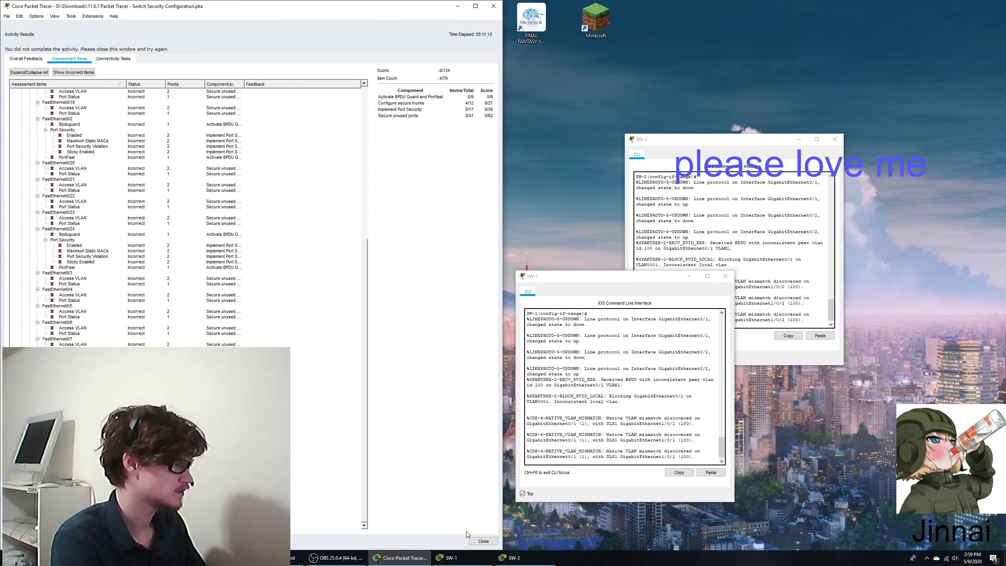
# Step: Close the activity results, dock the instructions beside the topology and move the SW-1 and SW-2 windows clear of them
pyautogui.click(488, 541)
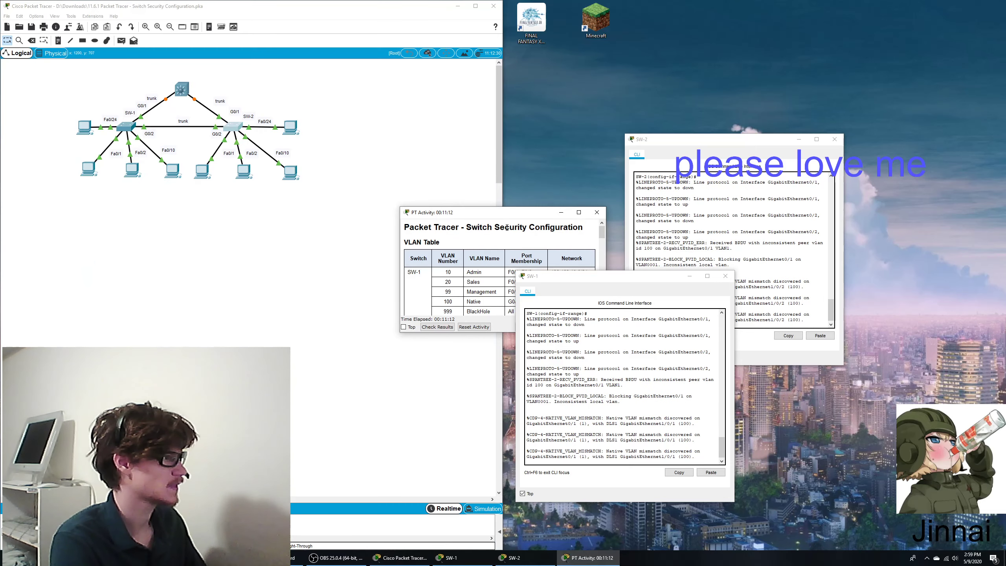
pyautogui.press('super+Right')
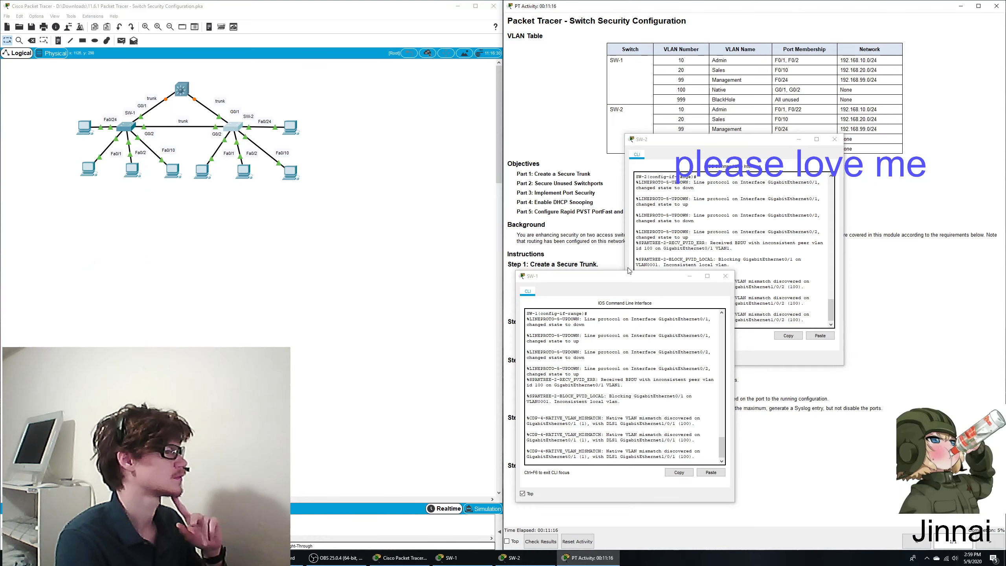
pyautogui.moveTo(630, 275); pyautogui.dragTo(131, 266)
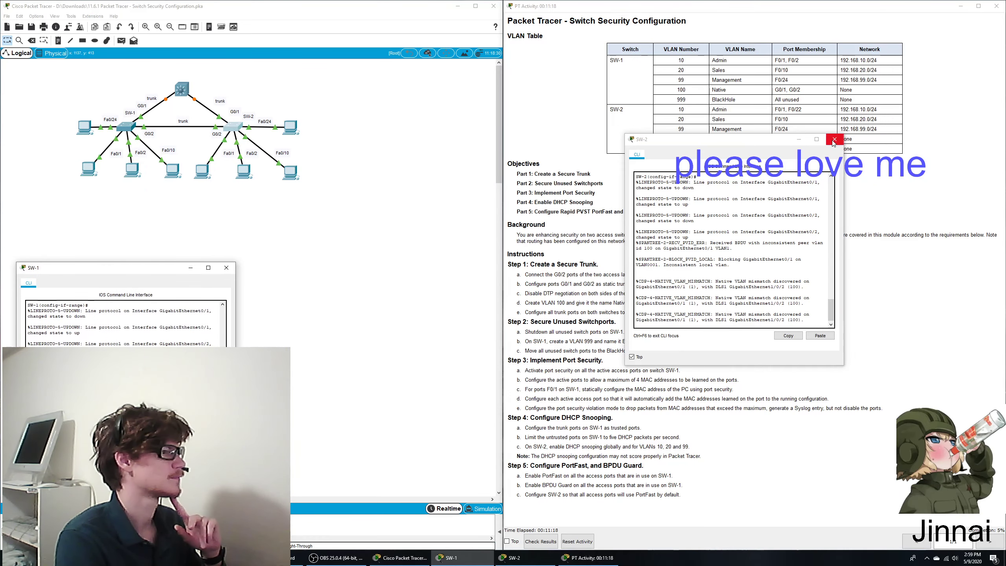
pyautogui.moveTo(770, 143); pyautogui.dragTo(413, 279)
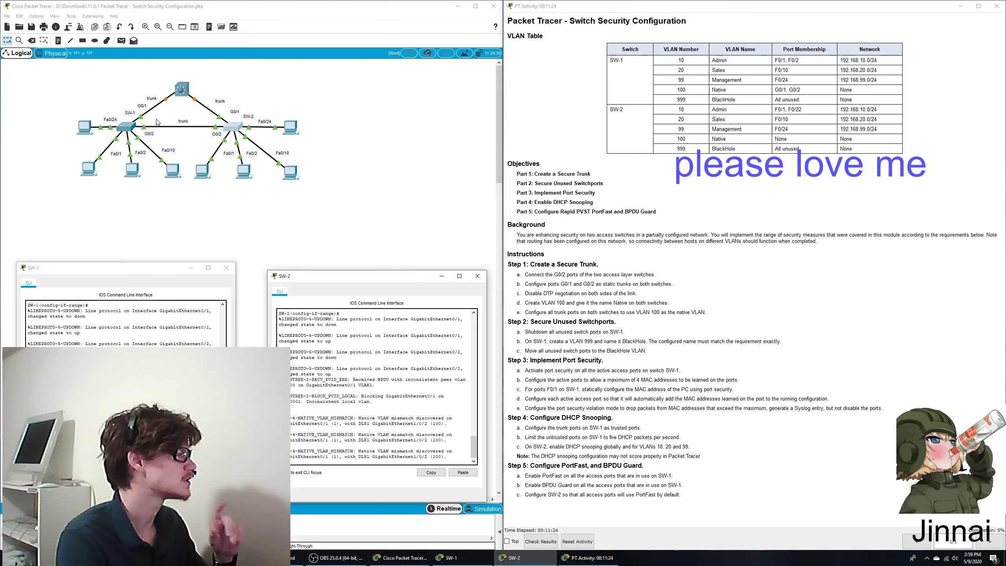
# Step: Refresh the SW-1 and SW-2 prompts and disable DTP negotiation on SW-2's G0/1 and G0/2 ports with switchport nonegotiate
pyautogui.click(198, 440)
pyautogui.press('Return')
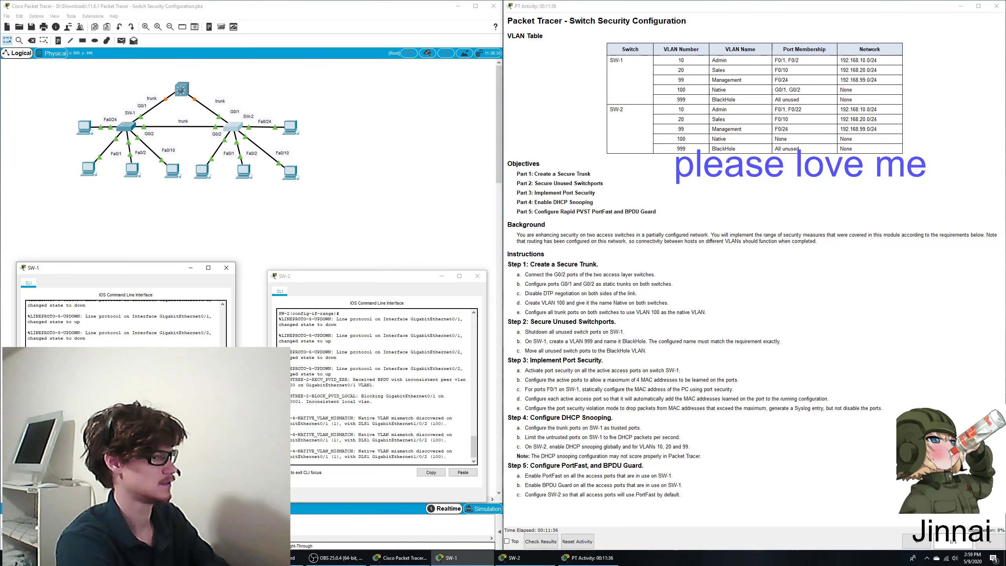
pyautogui.click(328, 455)
pyautogui.press('Return')
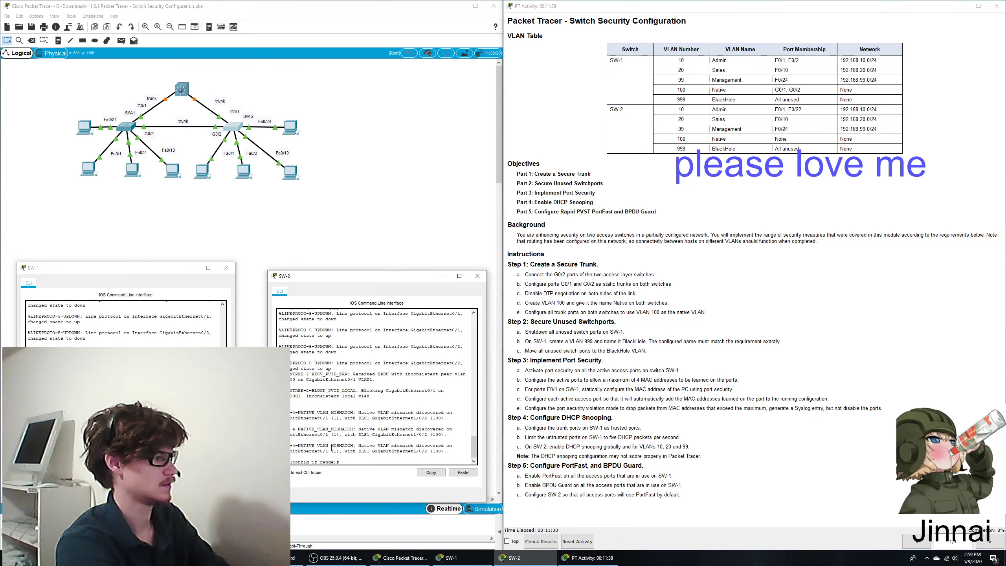
pyautogui.write('swi')
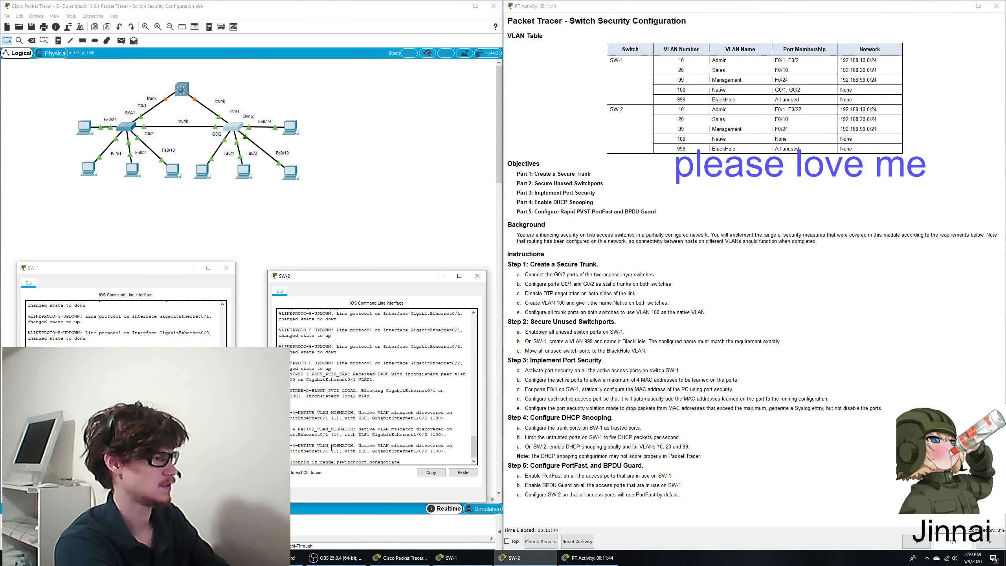
pyautogui.write('tchport nonegotiate')
pyautogui.press('Return')
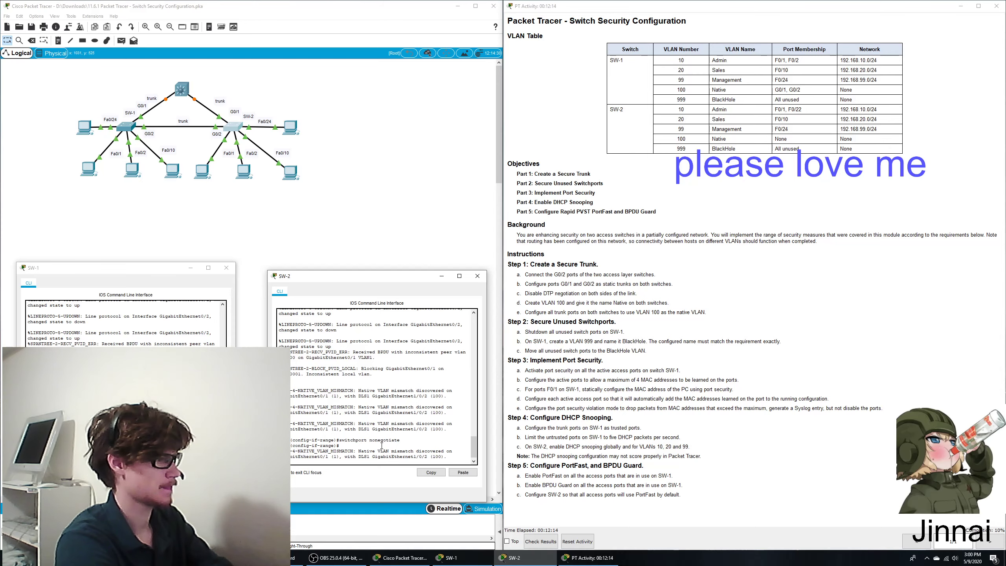
# Step: Exit interface range mode on SW-2 and enter VLAN interface configuration with interface vlan 100
pyautogui.write('exit')
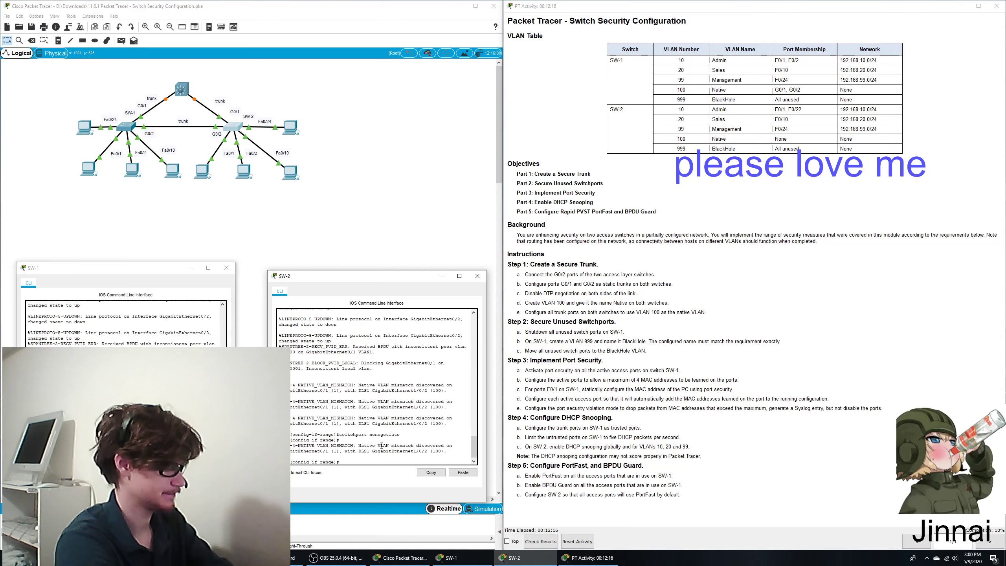
pyautogui.press('Return')
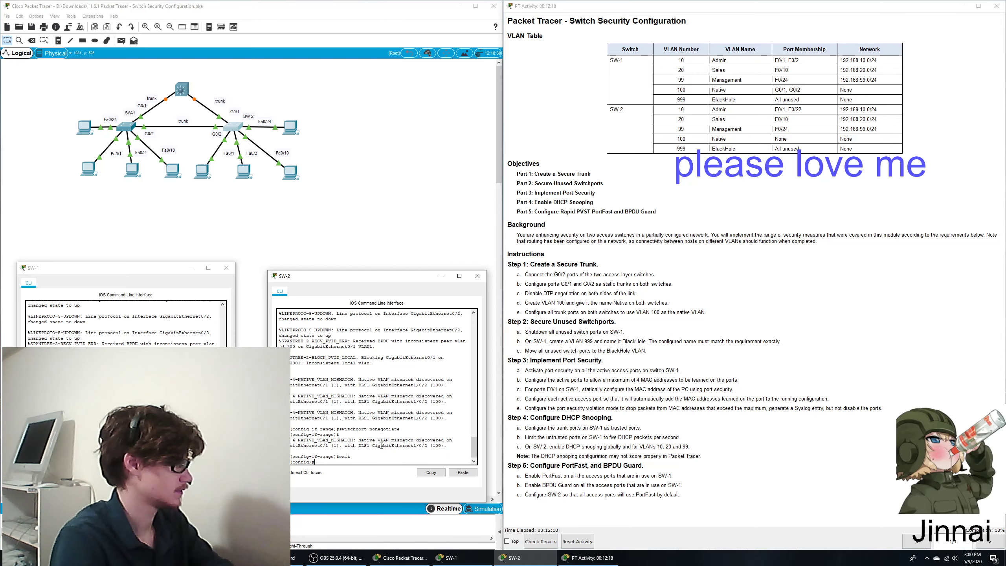
pyautogui.click(131, 396)
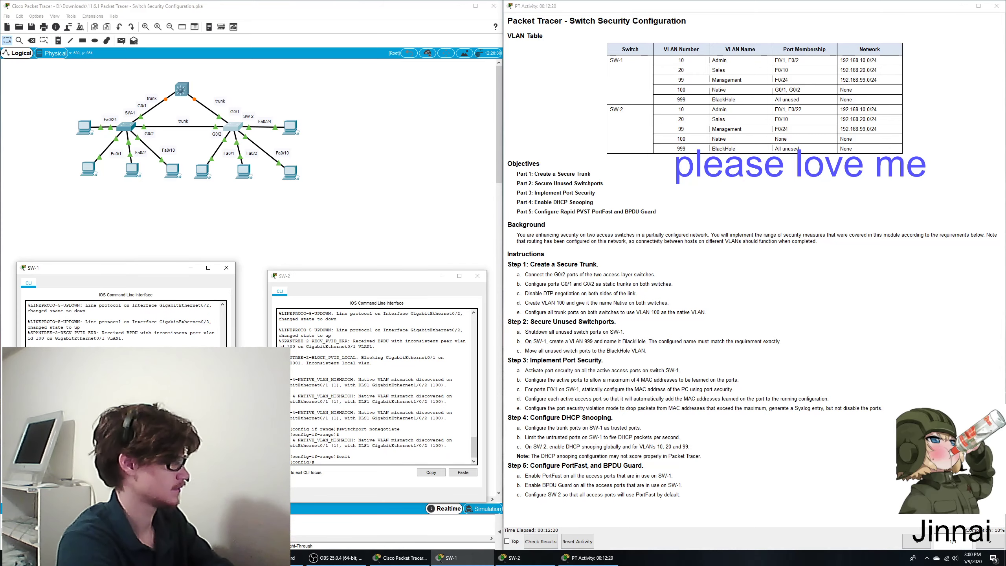
pyautogui.click(367, 462)
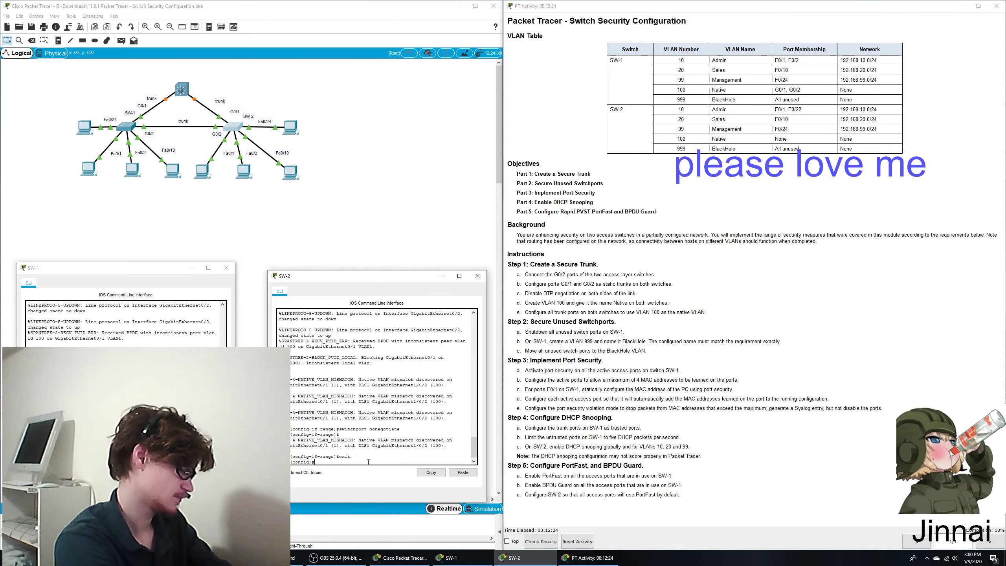
pyautogui.write('interface ')
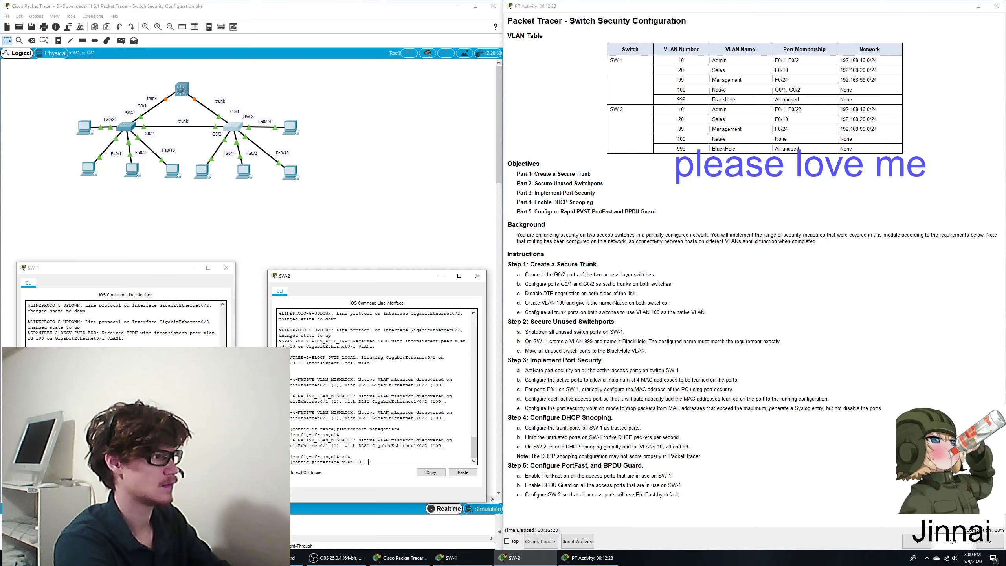
pyautogui.write('vlan 100')
pyautogui.press('Return')
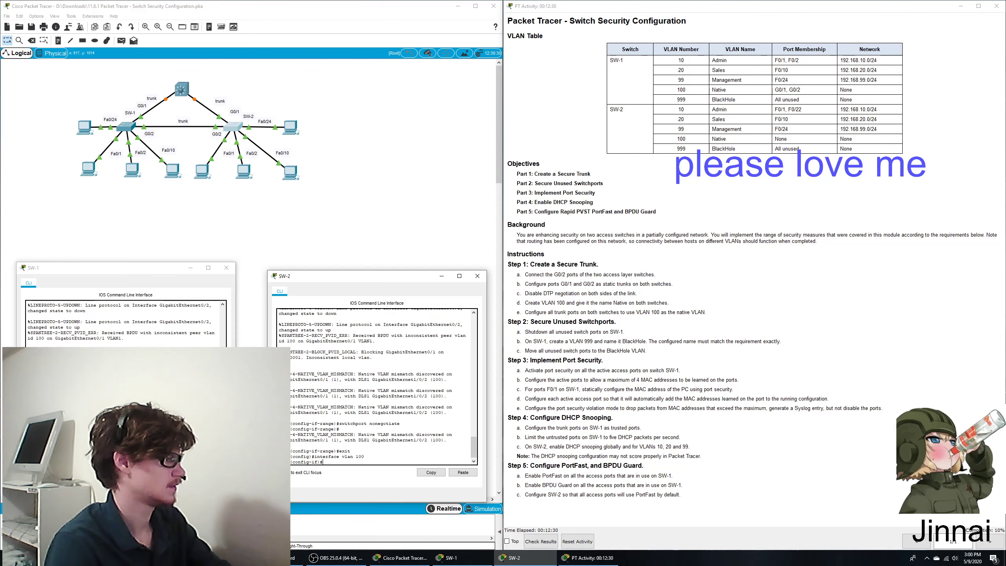
# Step: Query the help for the name command in SW-2's VLAN 100 interface mode with name ? and clear the leftover entry
pyautogui.hotkey('alt', 'Tab')
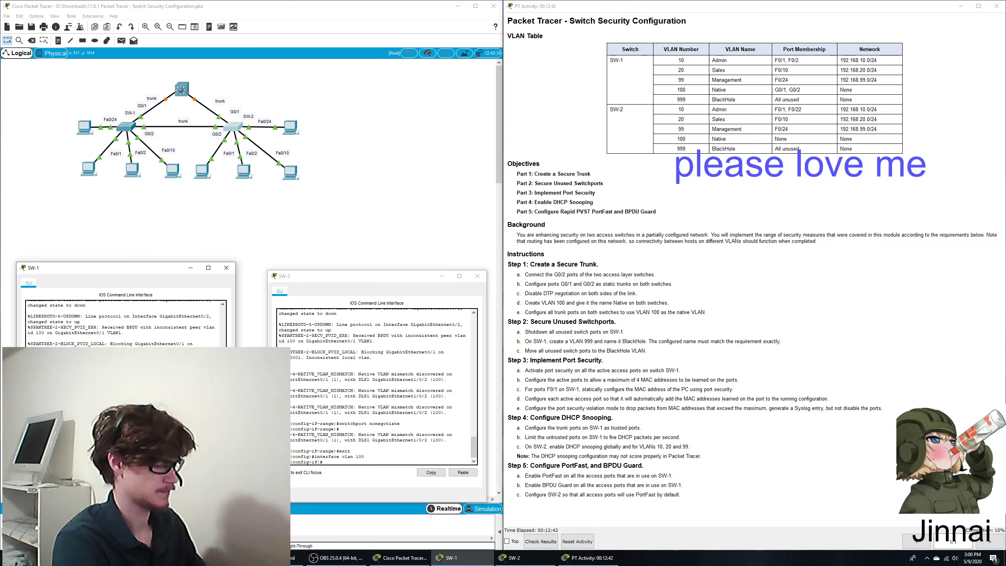
pyautogui.click(387, 460)
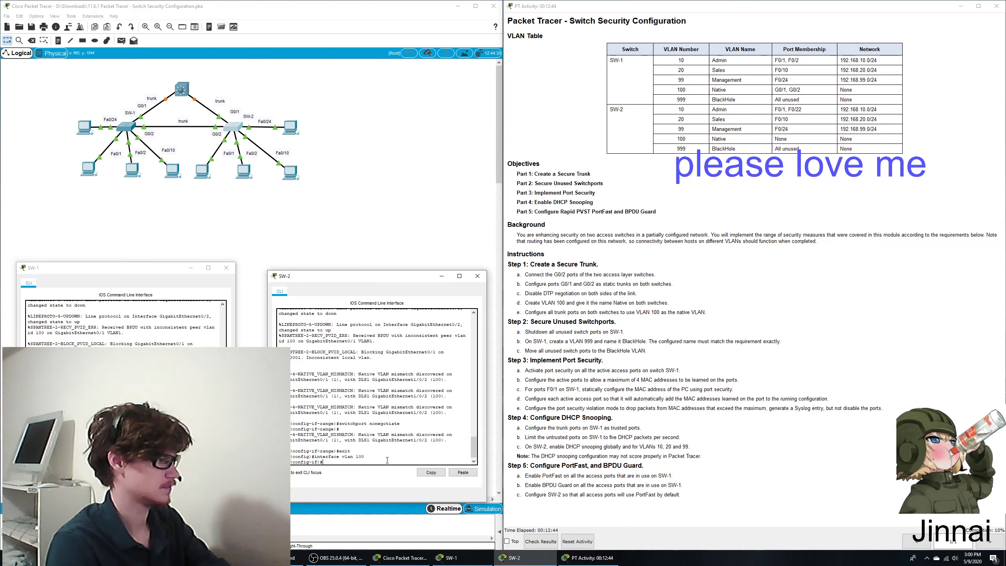
pyautogui.write('nam')
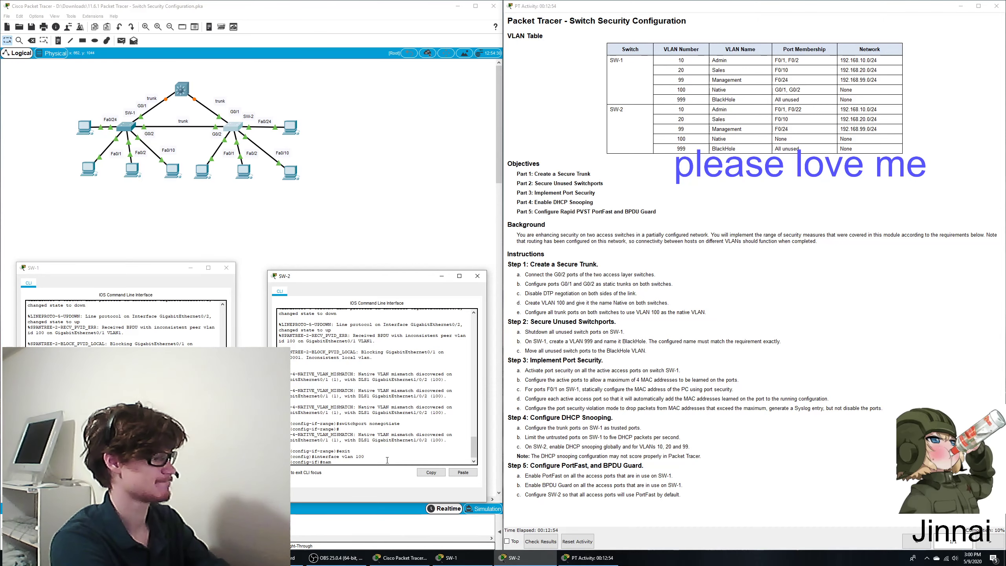
pyautogui.write('?')
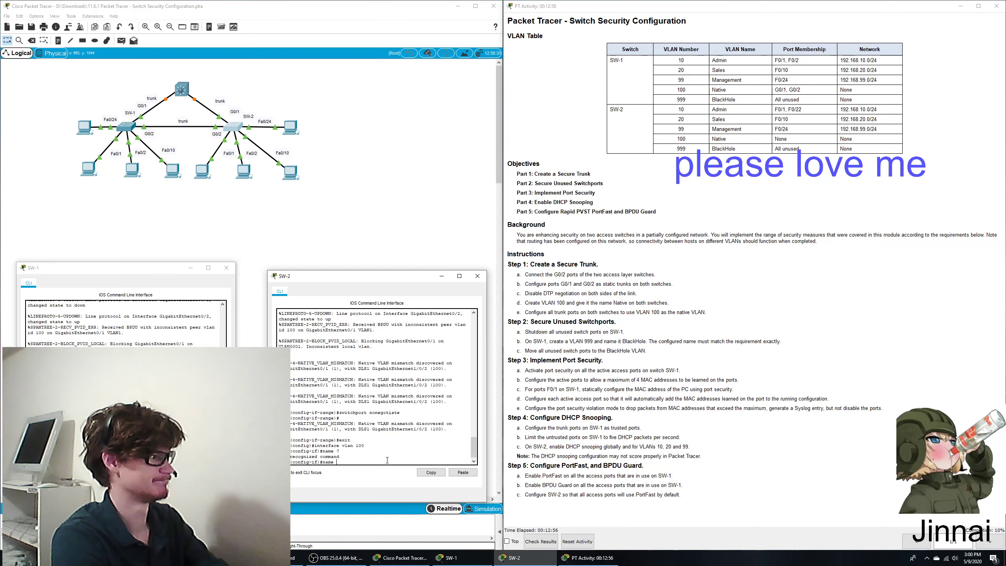
pyautogui.press('BackSpace')
pyautogui.press('BackSpace')
pyautogui.press('BackSpace')
pyautogui.press('BackSpace')
pyautogui.press('BackSpace')
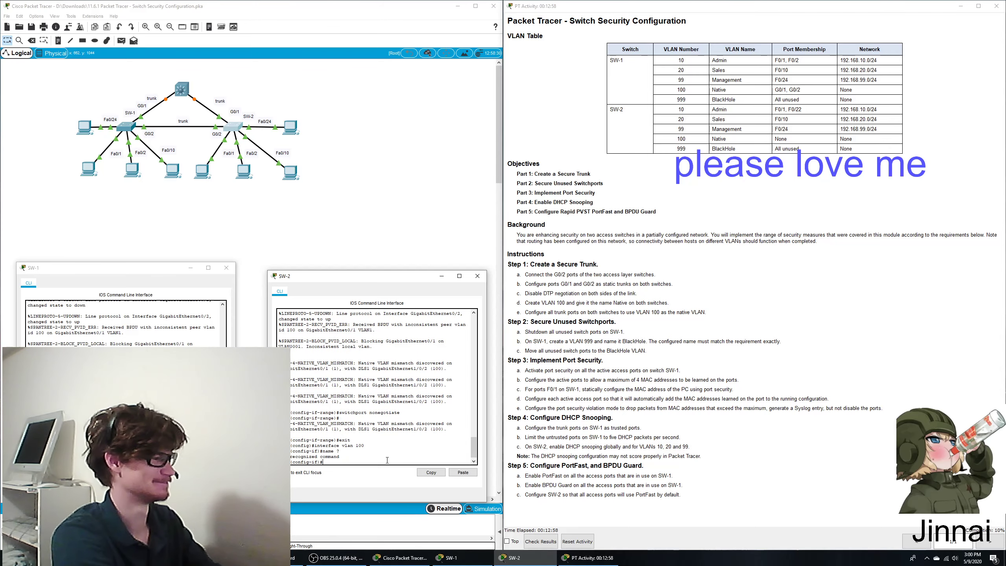
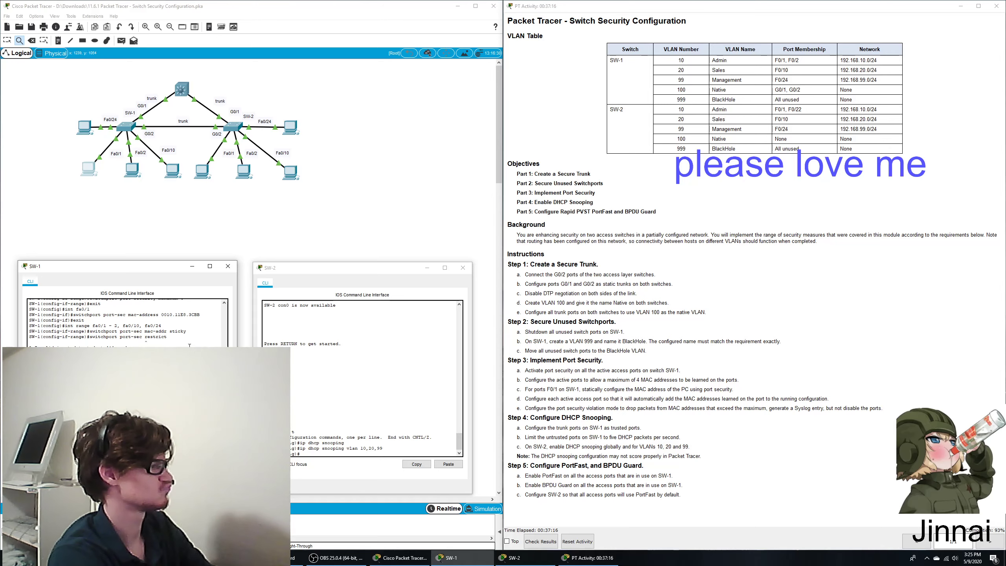
pyautogui.press('Return')
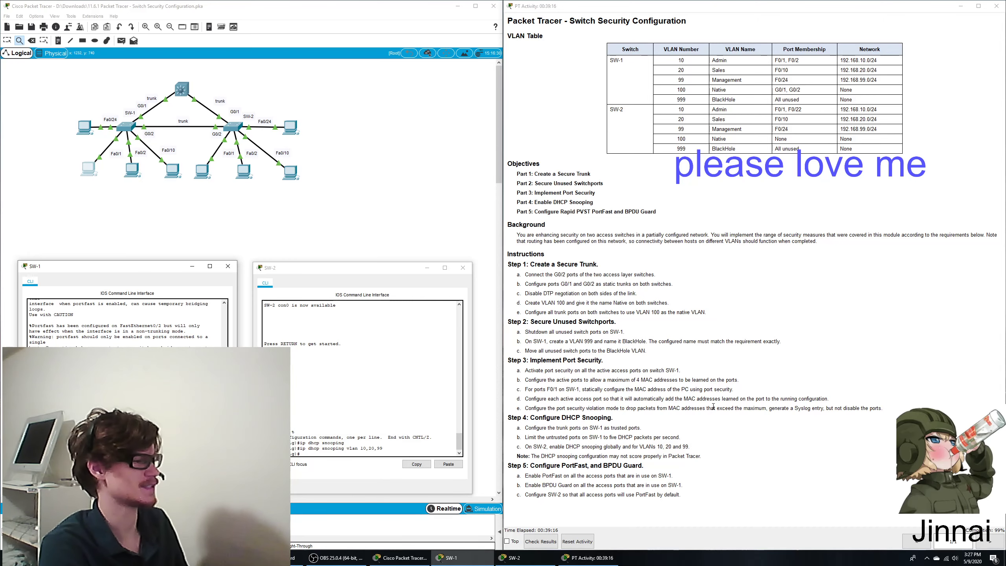
# Step: Enter interface range configuration on SW-2 for all FastEthernet ports with int range f0/1 - 24
pyautogui.click(687, 468)
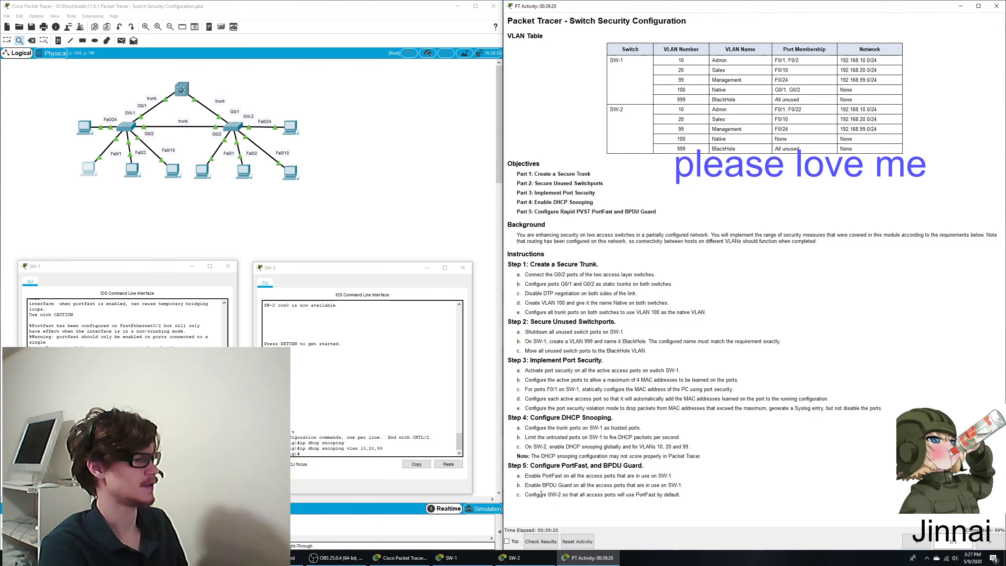
pyautogui.click(414, 437)
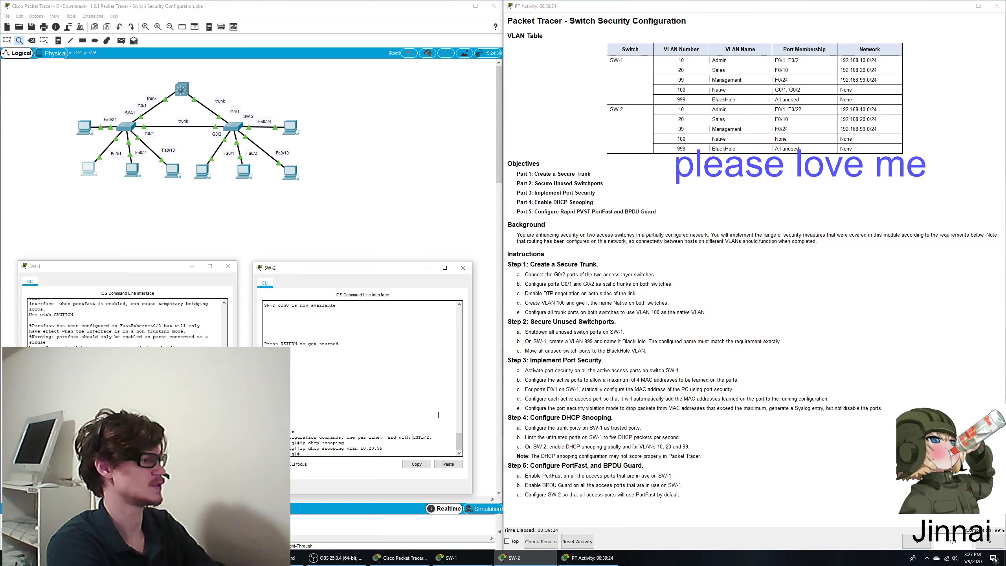
pyautogui.press('Return')
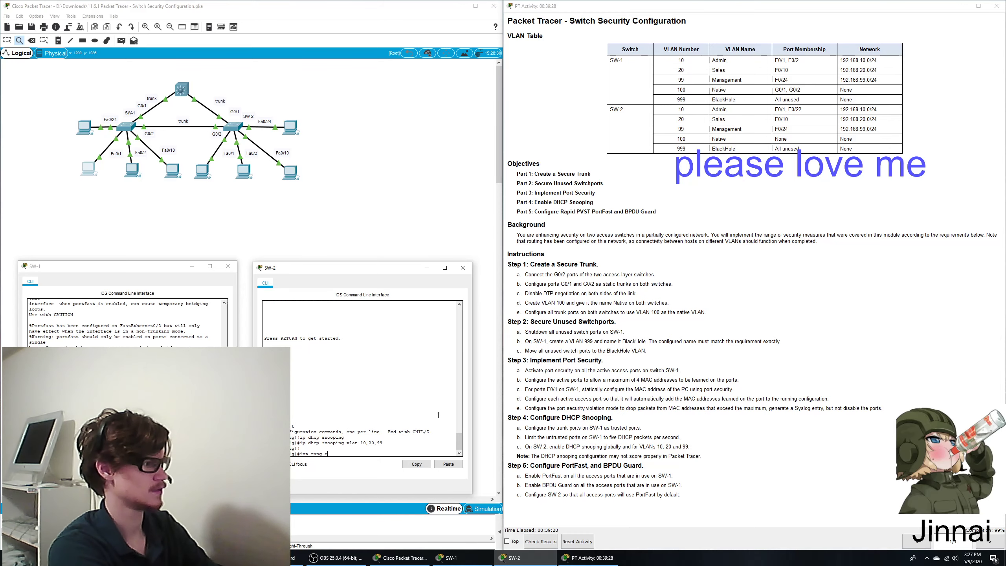
pyautogui.write('int range f0/1')
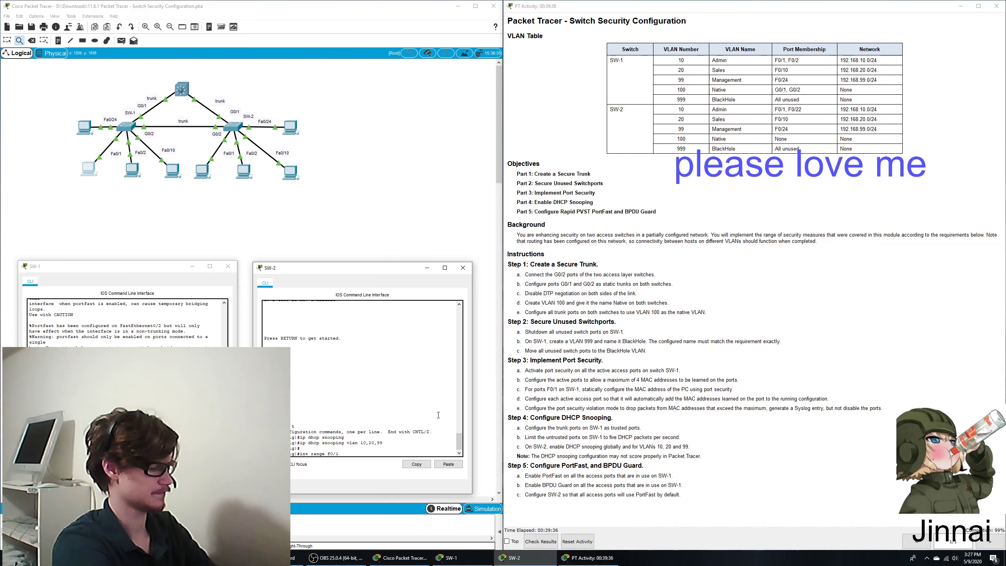
pyautogui.write('24')
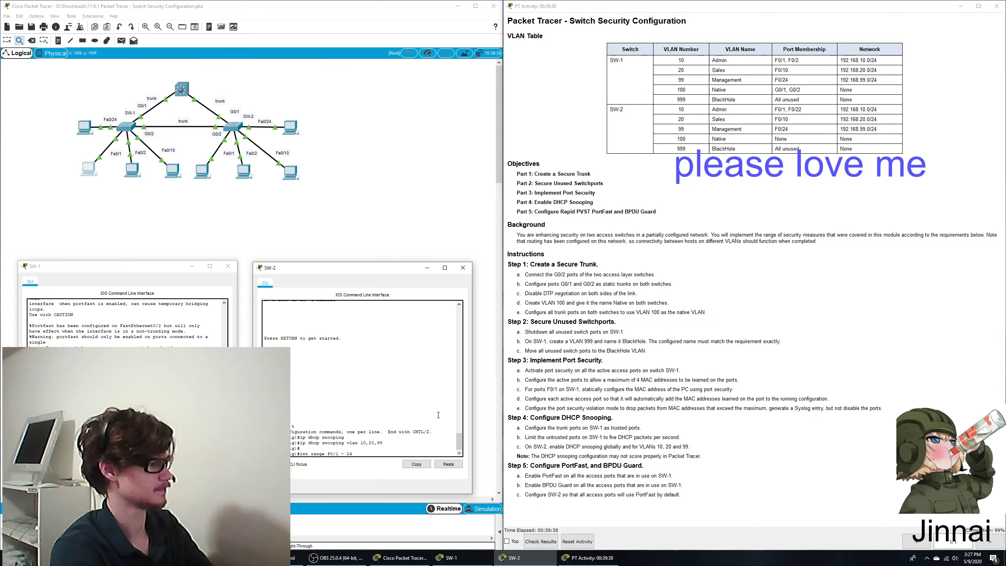
pyautogui.press('Return')
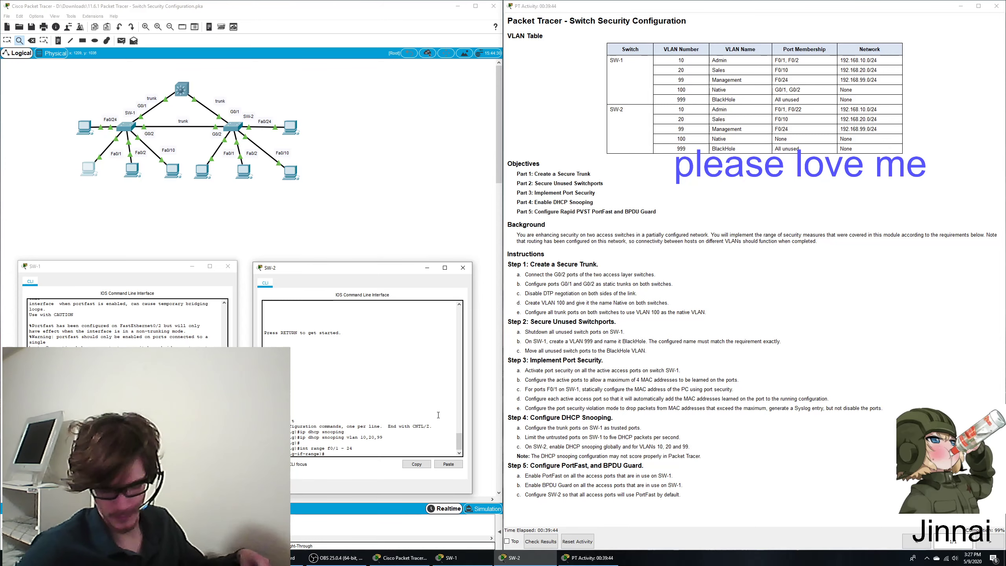
# Step: Enable PortFast on SW-2's F0/1 to F0/24 ports with spanning-tree portfast
pyautogui.write('spanni')
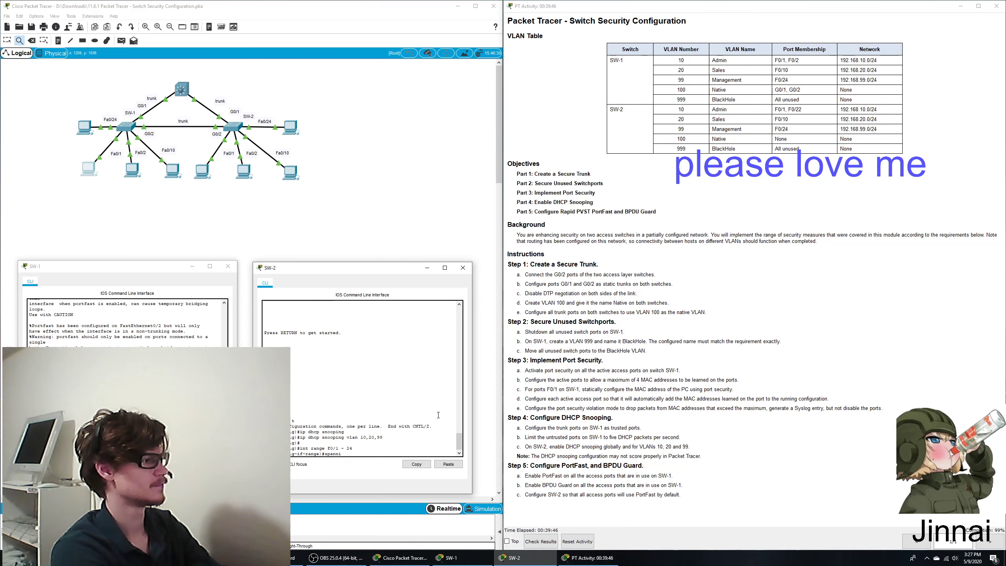
pyautogui.write('ng-tr')
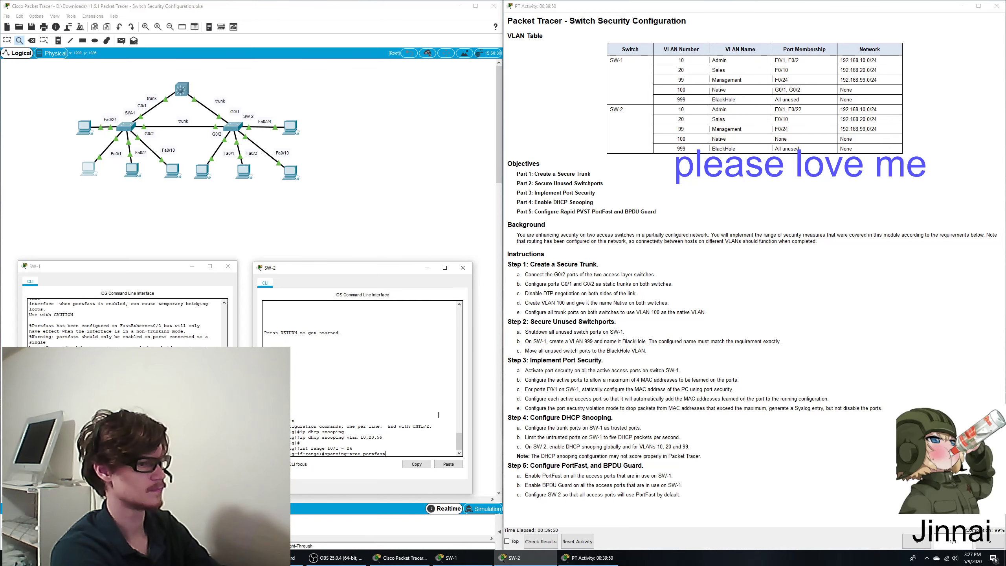
pyautogui.write('ee portfast')
pyautogui.press('Return')
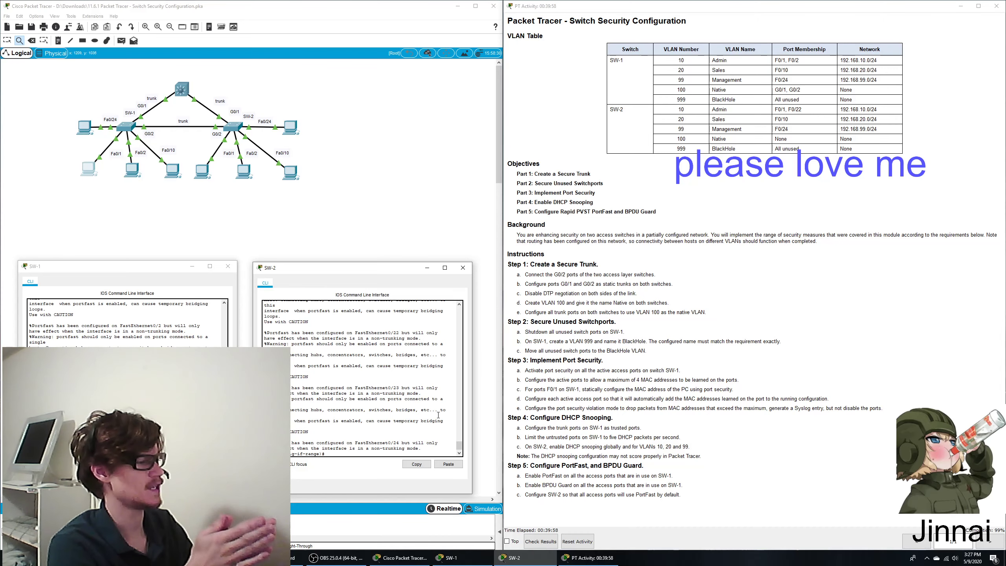
# Step: Check the activity results and review the assessment items, moving the SW-1 window clear of the list
pyautogui.click(755, 439)
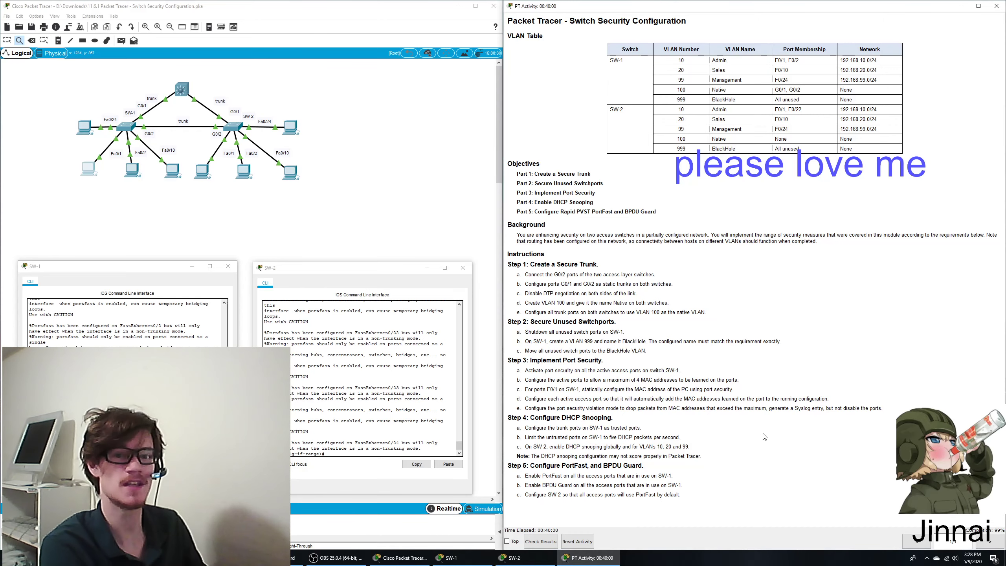
pyautogui.click(256, 510)
pyautogui.click(541, 541)
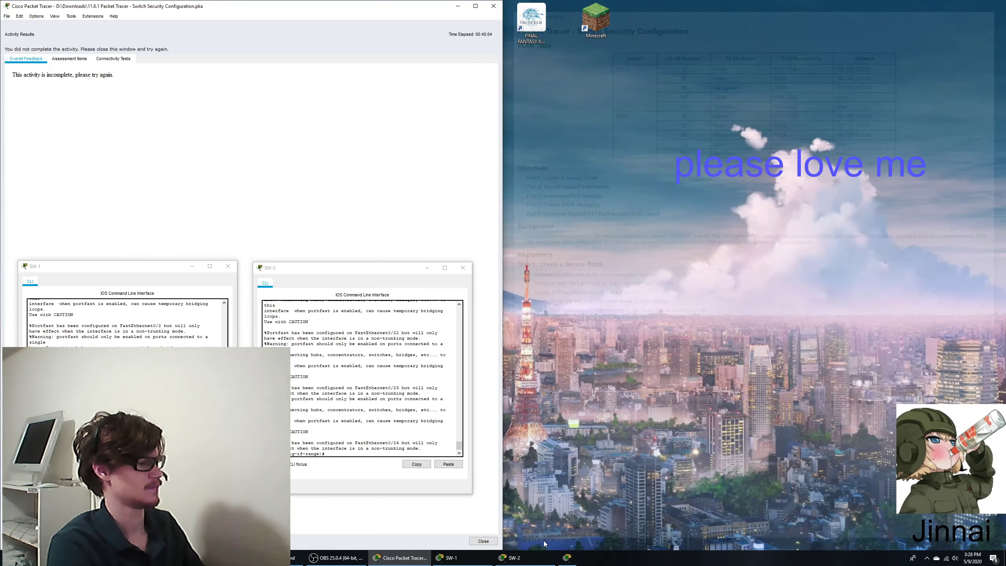
pyautogui.click(68, 58)
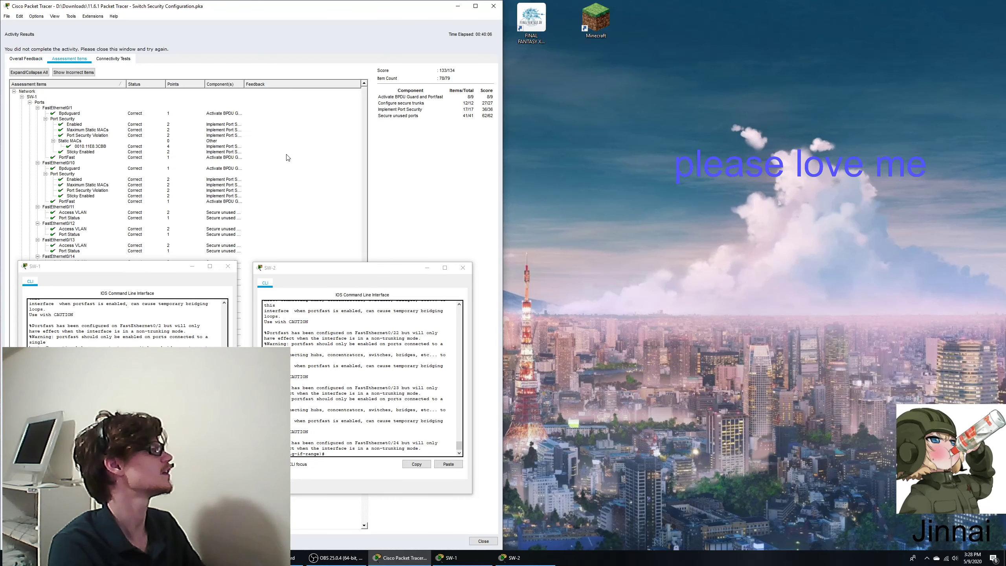
pyautogui.scroll(-2, 339, 189)
pyautogui.moveTo(155, 266); pyautogui.dragTo(661, 197)
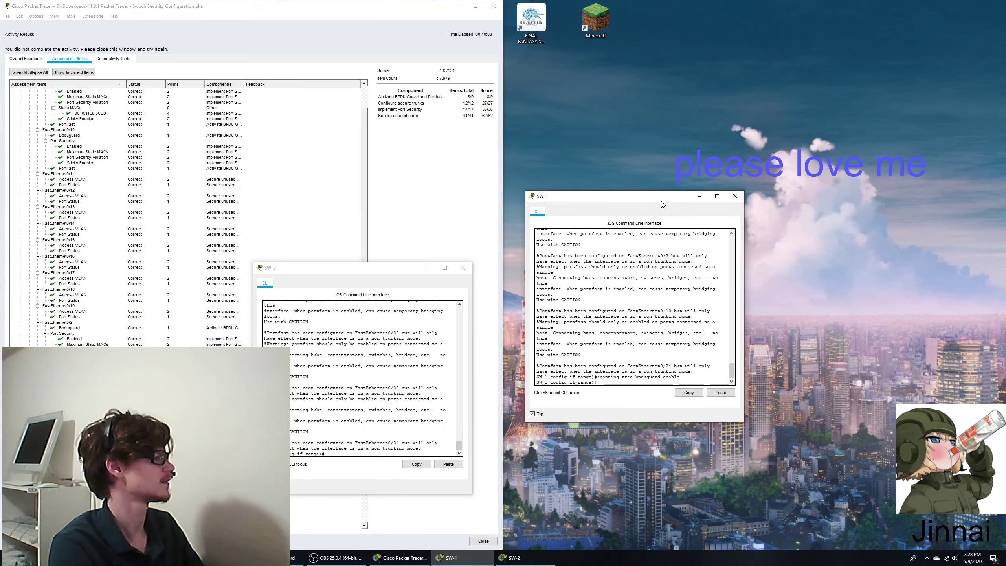
pyautogui.scroll(-12, 363, 158)
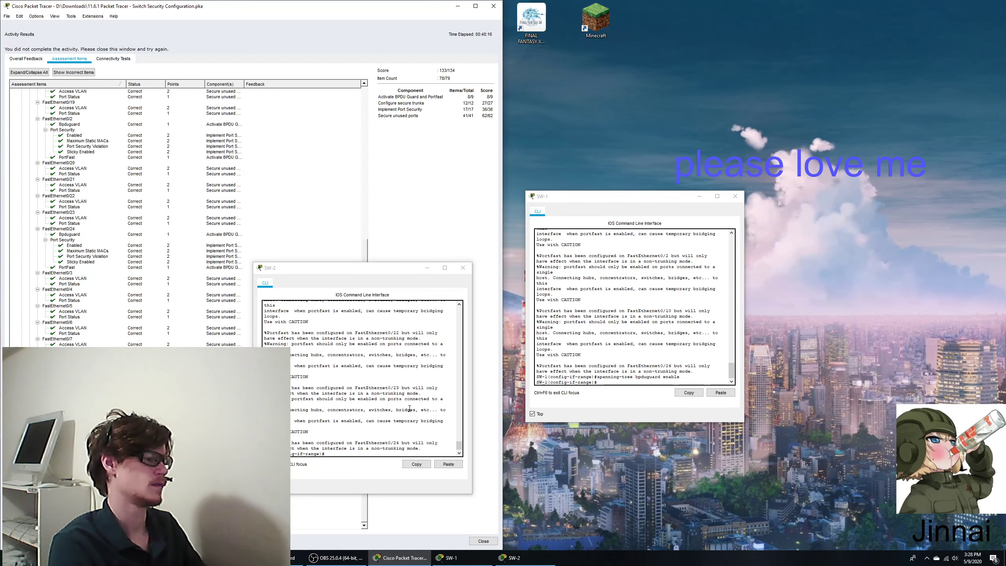
# Step: Close the activity results and the SW-1 command line window
pyautogui.click(483, 541)
pyautogui.moveTo(629, 193); pyautogui.dragTo(126, 266)
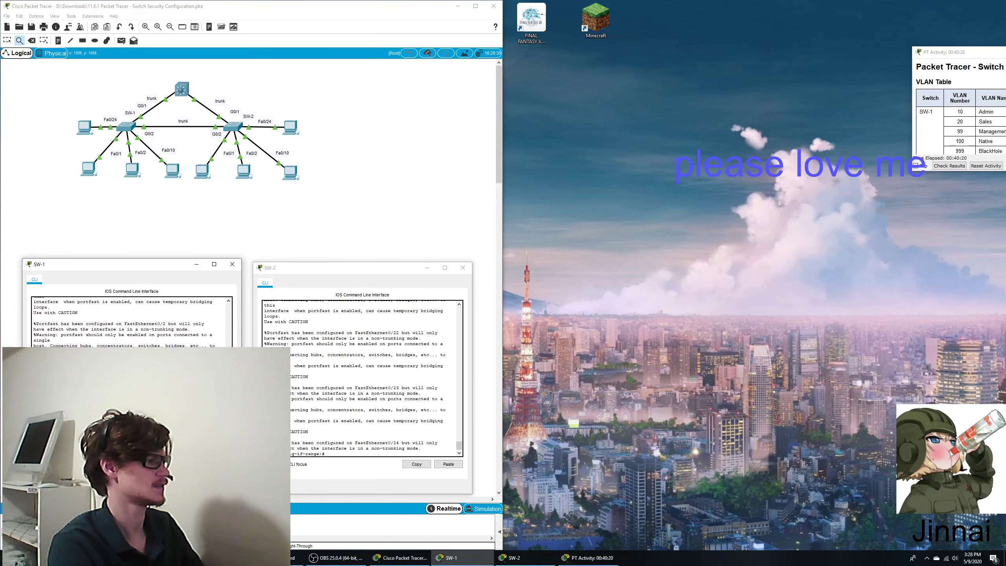
pyautogui.click(232, 264)
# Step: Reposition the SW-2 window below the topology, dock the instructions beside the main window and refresh the SW-2 prompt
pyautogui.moveTo(301, 268); pyautogui.dragTo(124, 247)
pyautogui.moveTo(968, 54); pyautogui.dragTo(1004, 2)
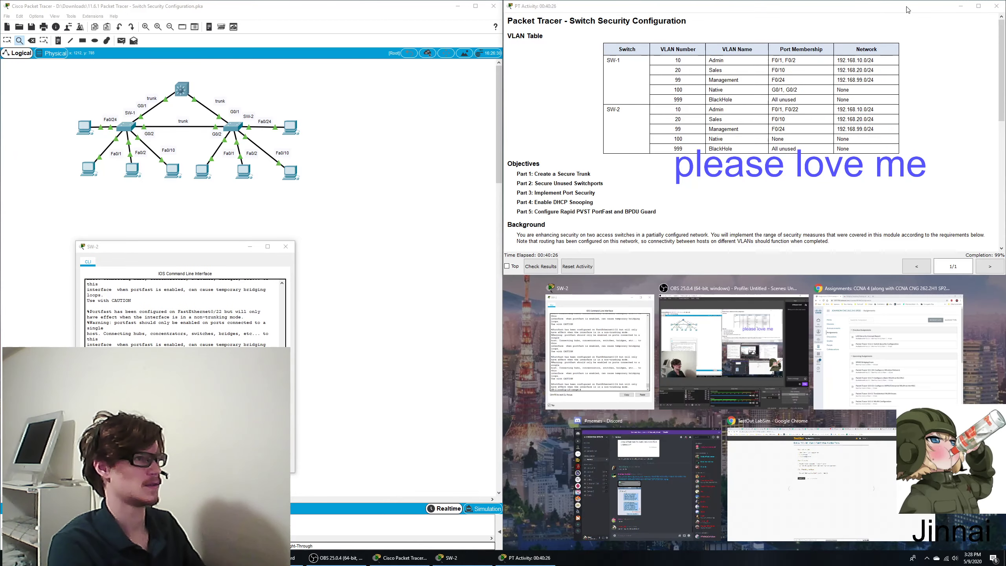
pyautogui.moveTo(792, 6); pyautogui.dragTo(1003, 47)
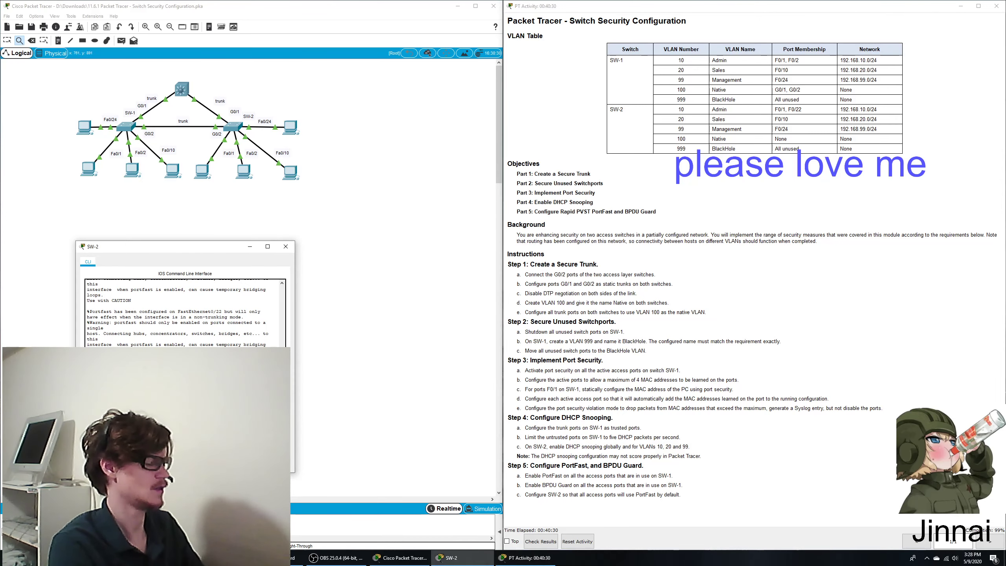
pyautogui.press('Return')
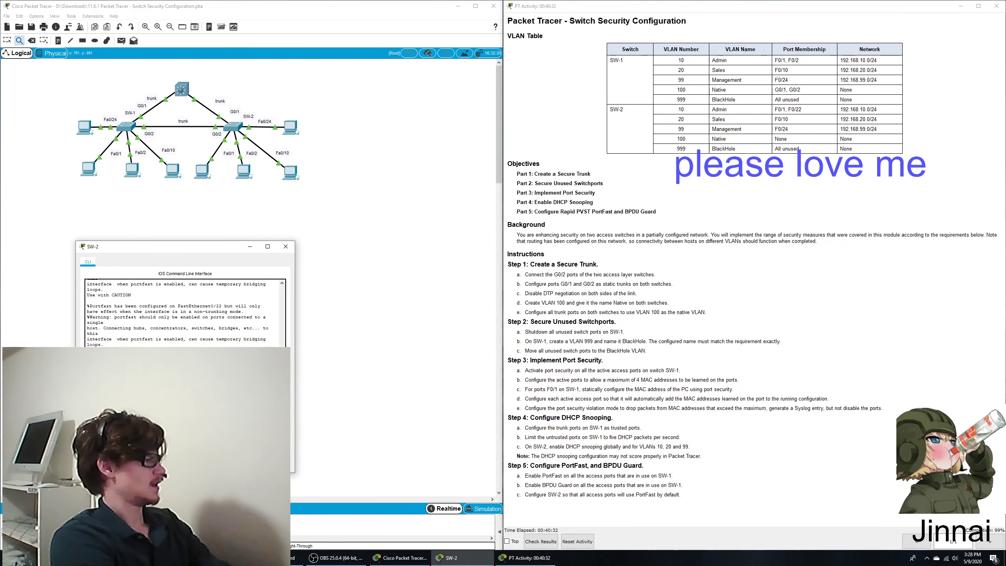